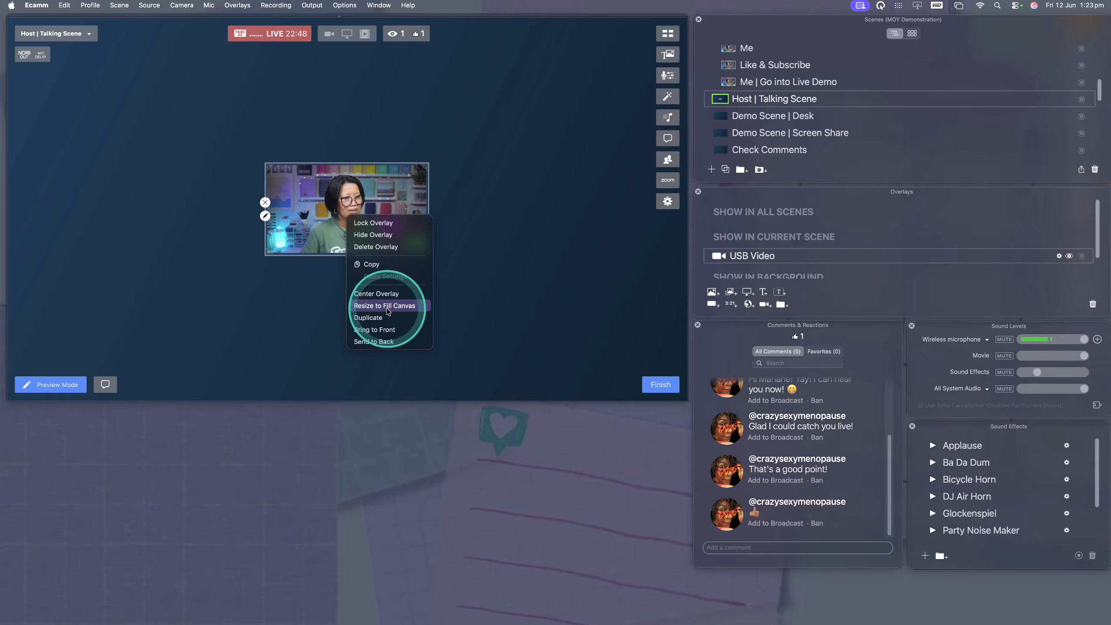
Step: Resize the USB Video overlay to fill the canvas, check the Me scene for comparison and return to Host | Talking Scene
click(388, 306)
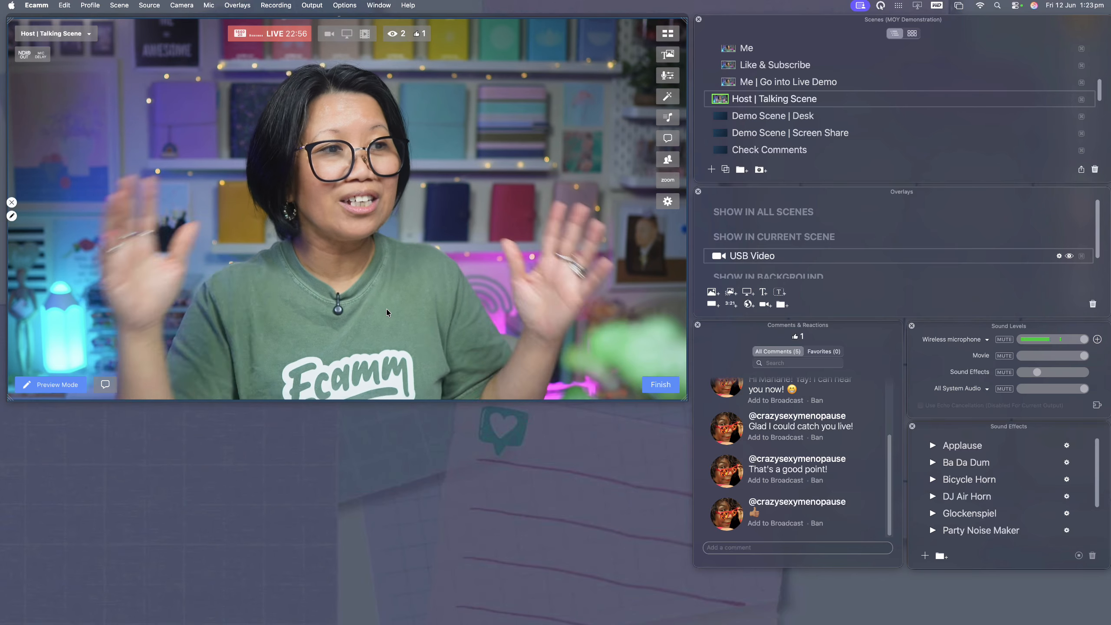
click(730, 49)
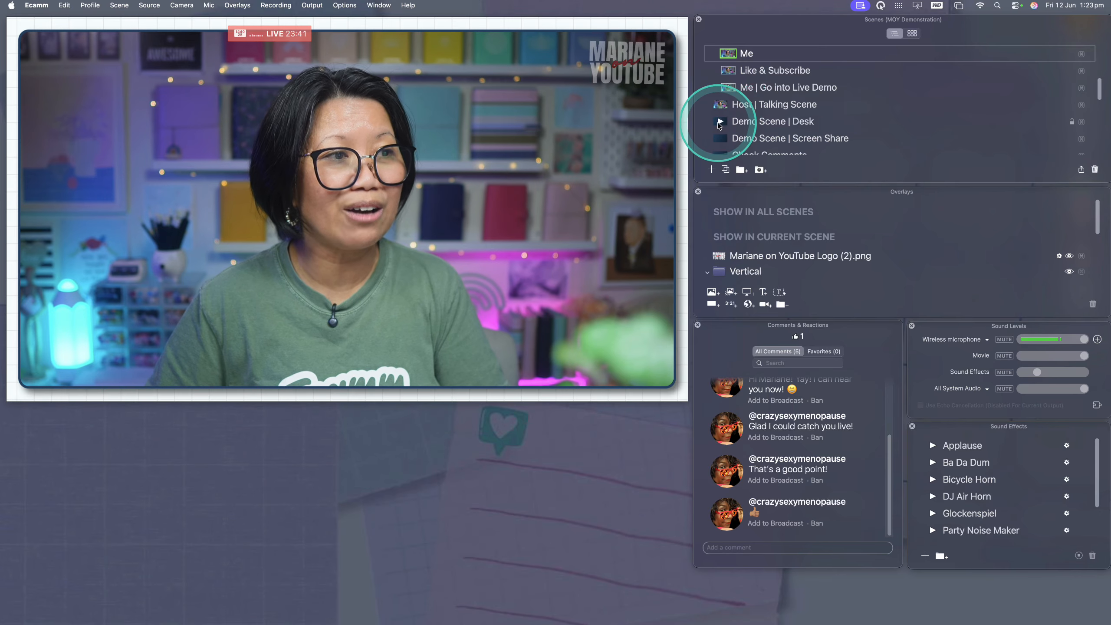
click(718, 104)
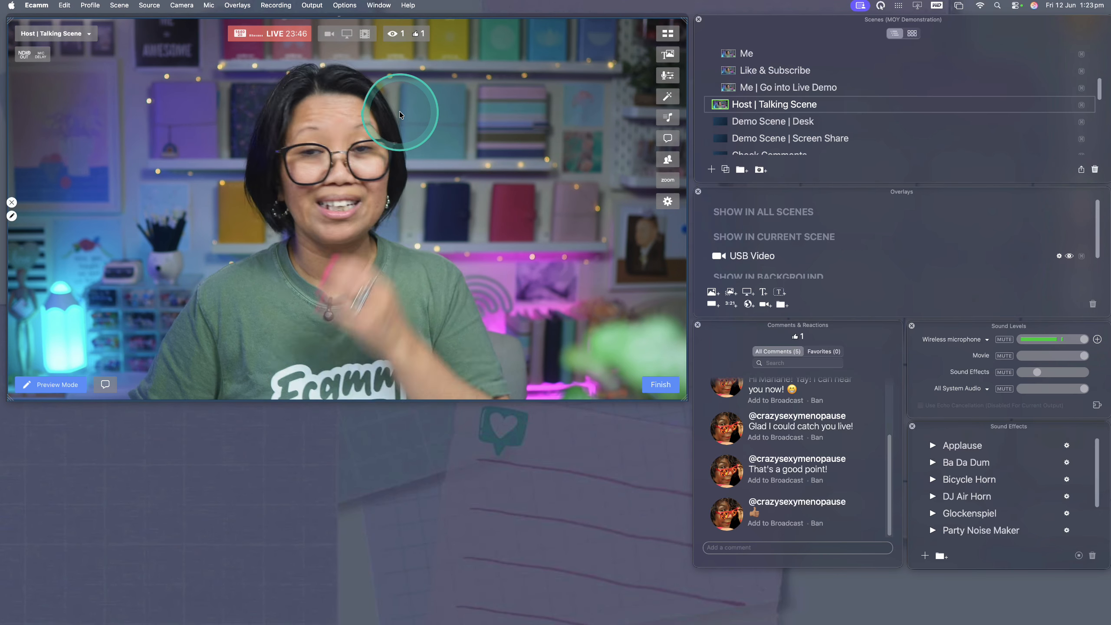
Step: Scale the USB Video overlay down to slightly smaller than the canvas and center it, leaving a background margin around it
click(180, 97)
drag(127, 95, 180, 122)
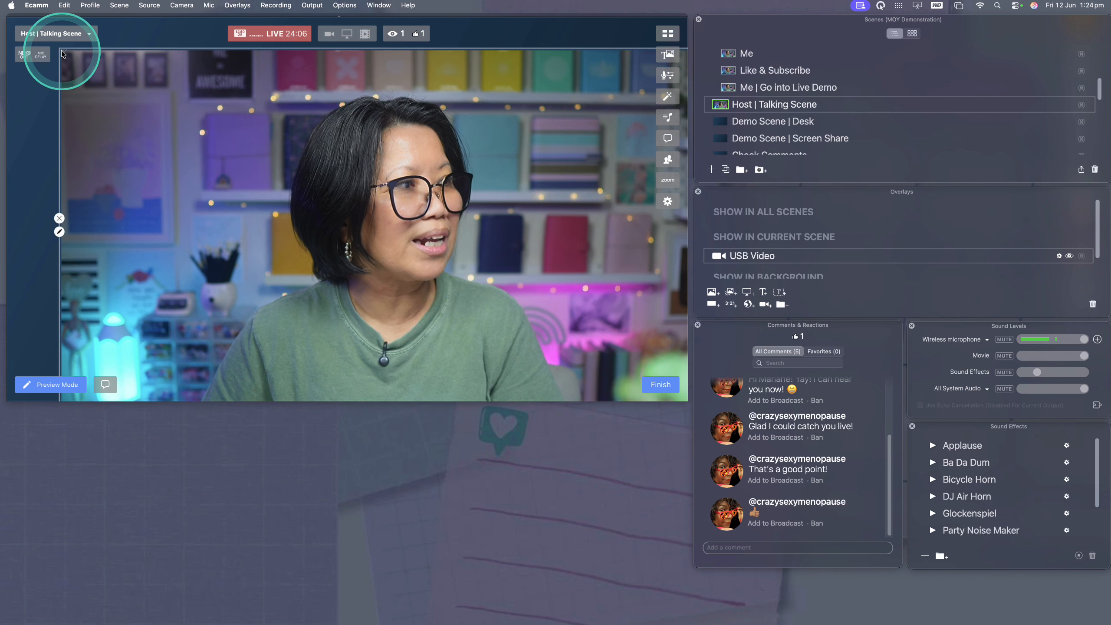
drag(60, 49, 216, 154)
drag(420, 212, 225, 104)
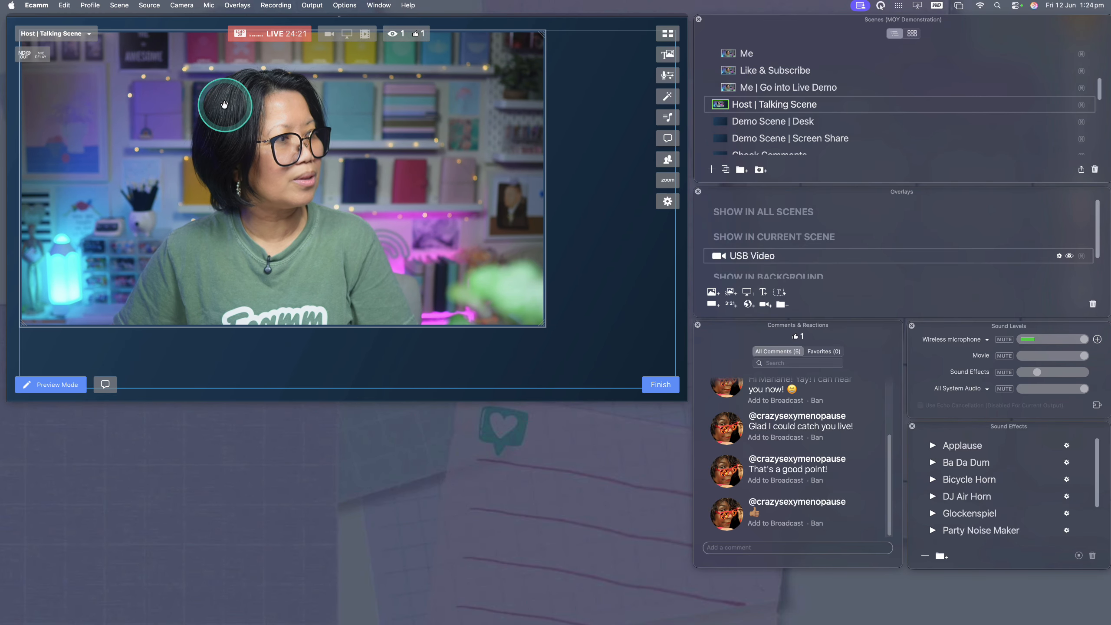
drag(546, 325, 609, 366)
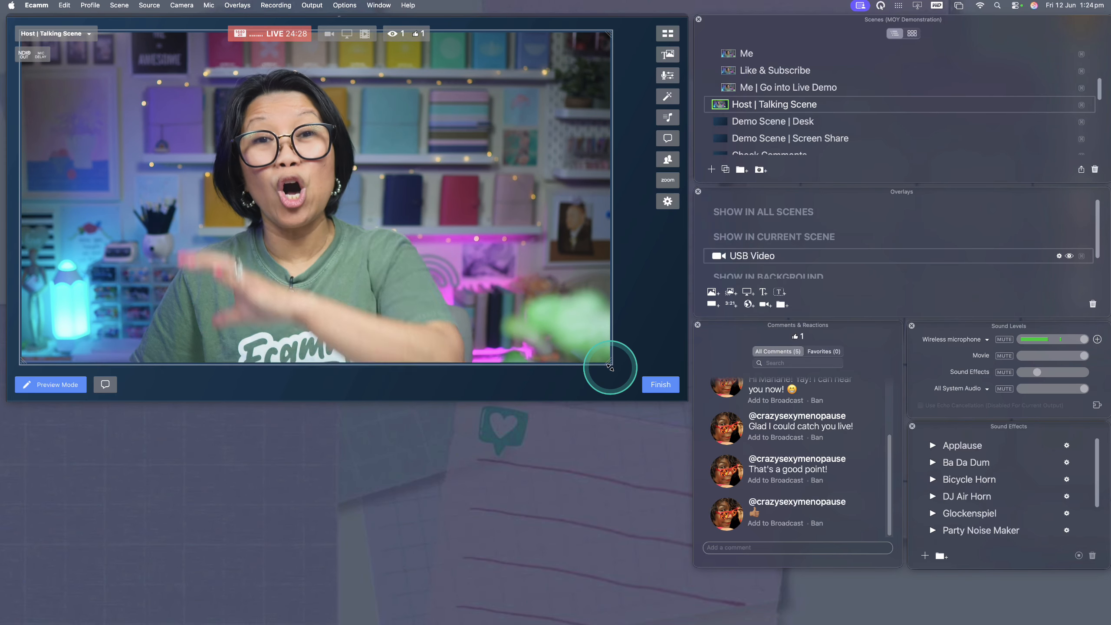
drag(609, 367, 652, 398)
drag(505, 296, 515, 294)
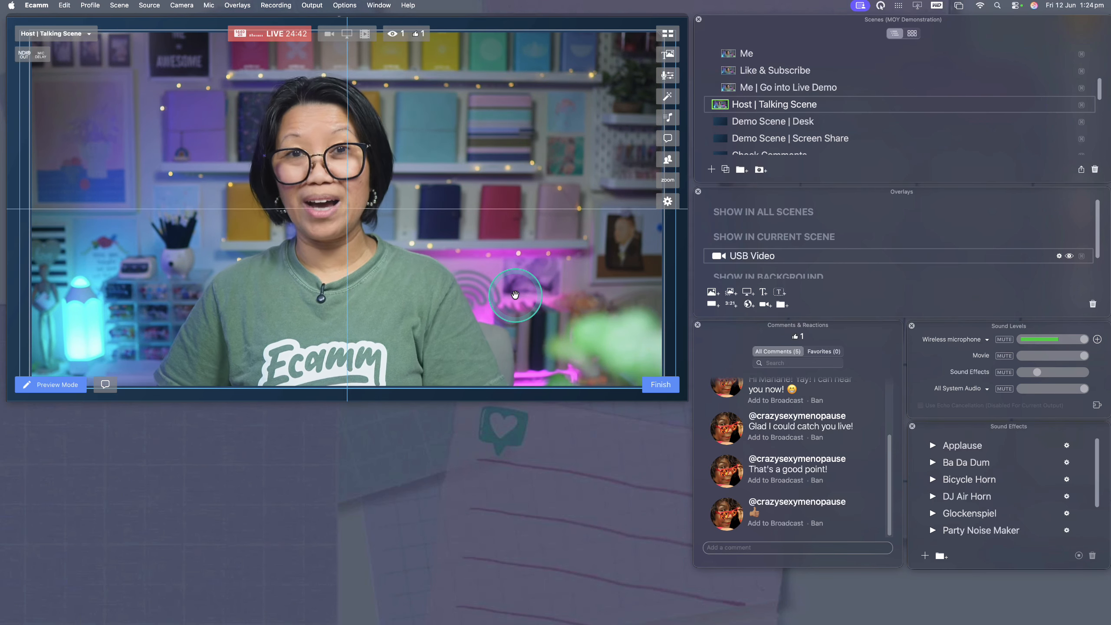
drag(515, 295, 516, 293)
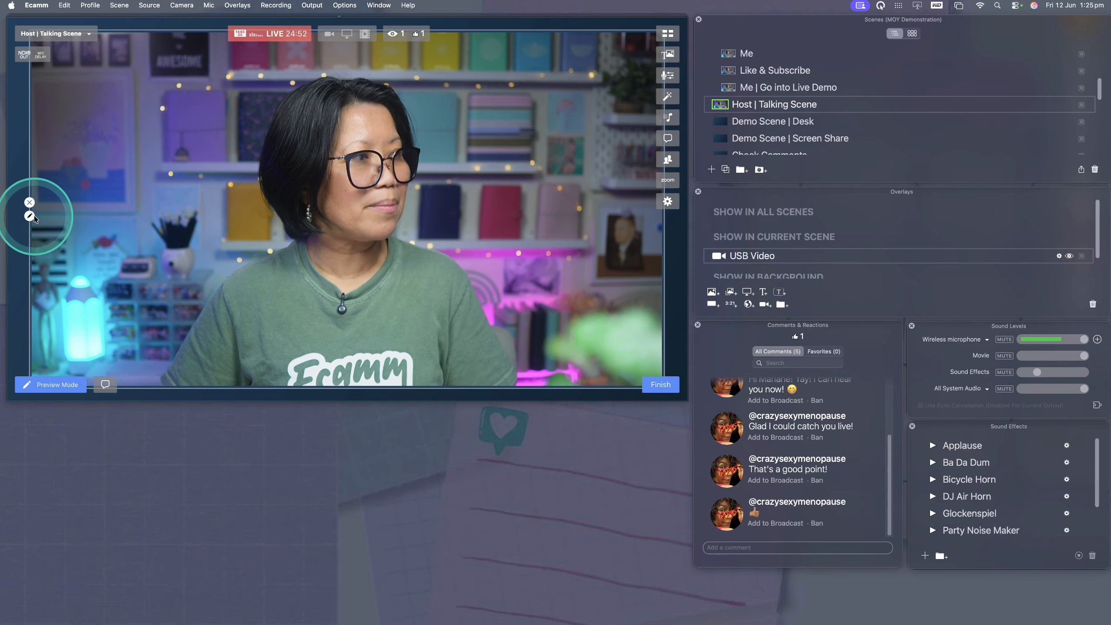
Step: Open the USB Video overlay's settings and set its border to None
click(30, 215)
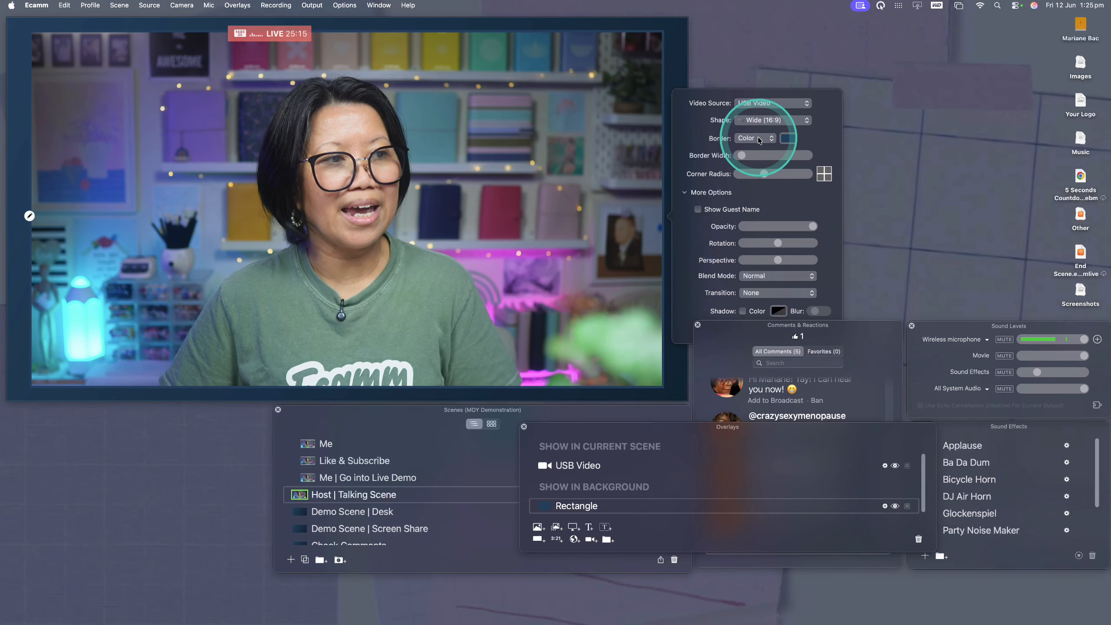
click(758, 138)
click(754, 127)
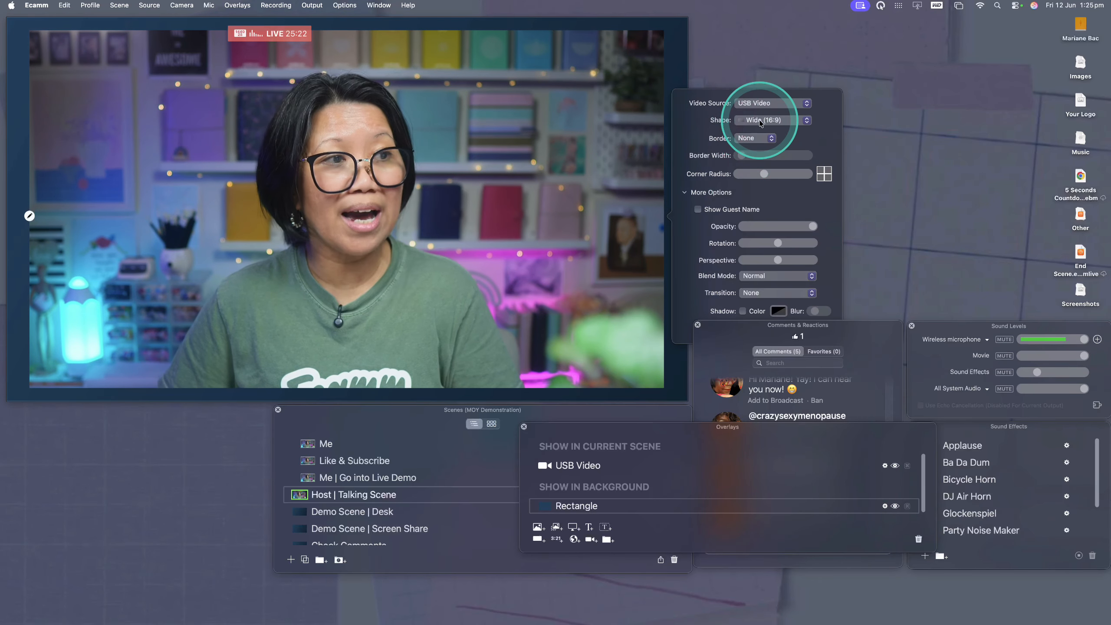
Step: Try the Classic (4:3), Square, Circle and Squircle shapes on the USB Video overlay
click(760, 123)
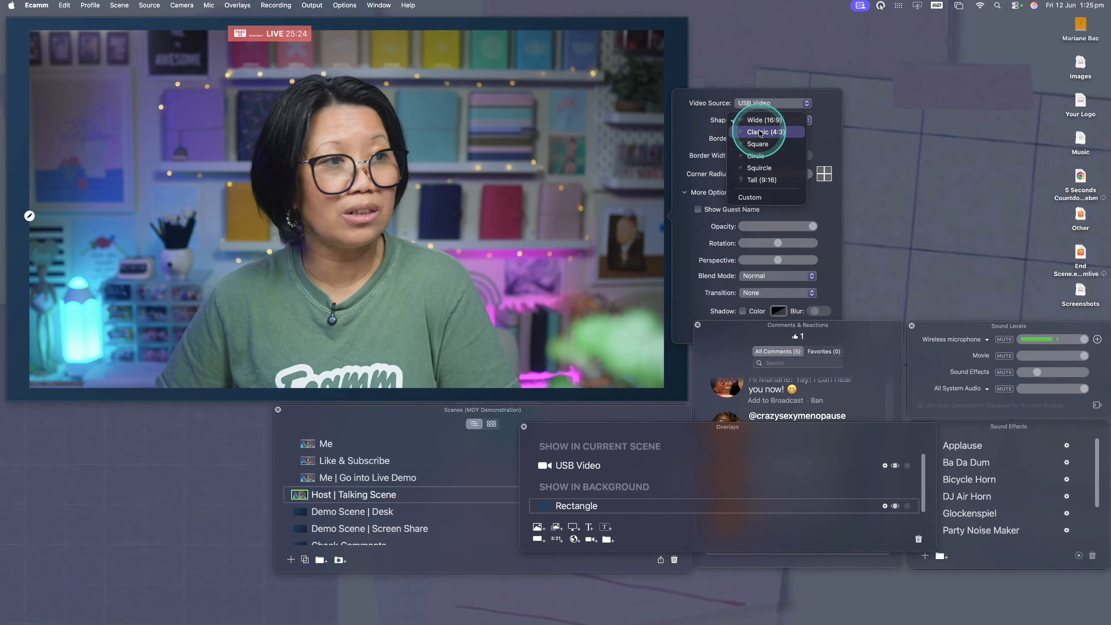
click(760, 133)
click(766, 120)
click(767, 135)
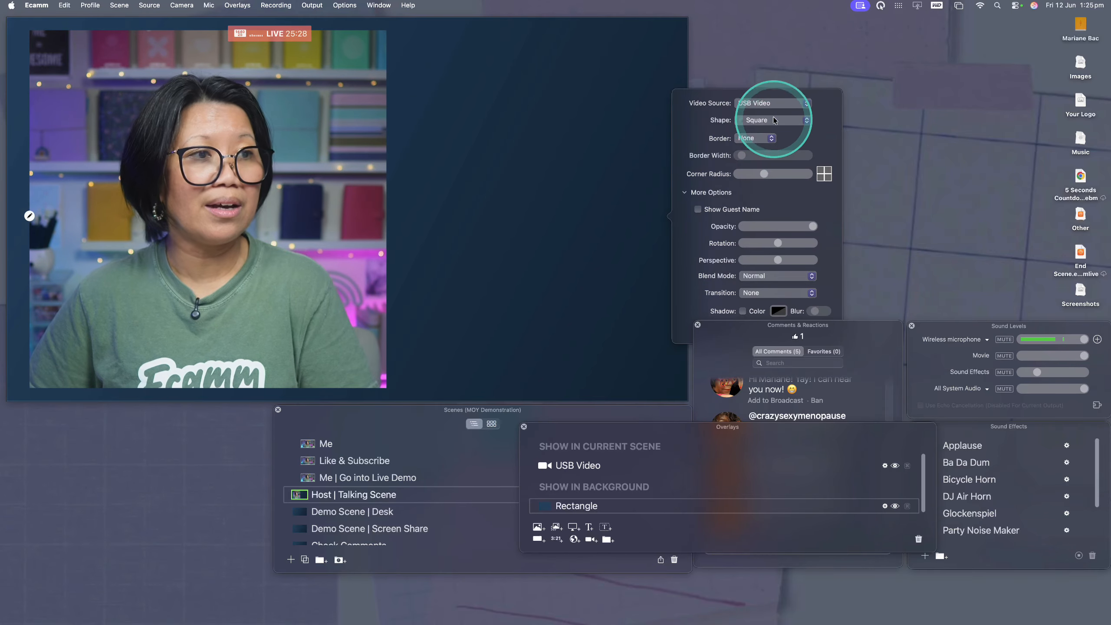
click(773, 120)
click(772, 134)
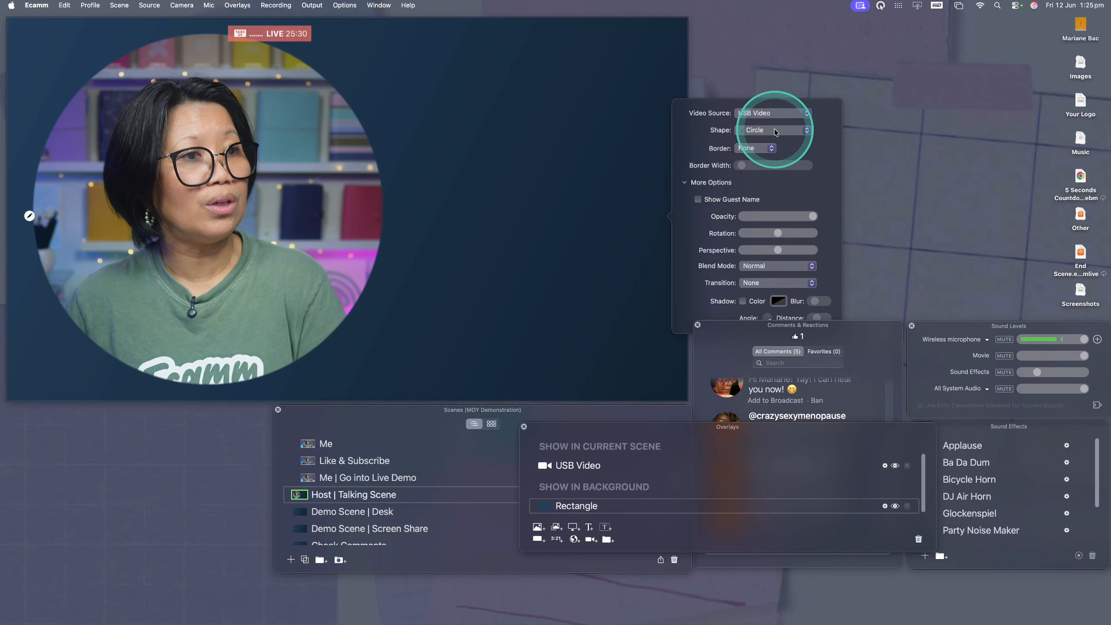
click(775, 132)
click(773, 143)
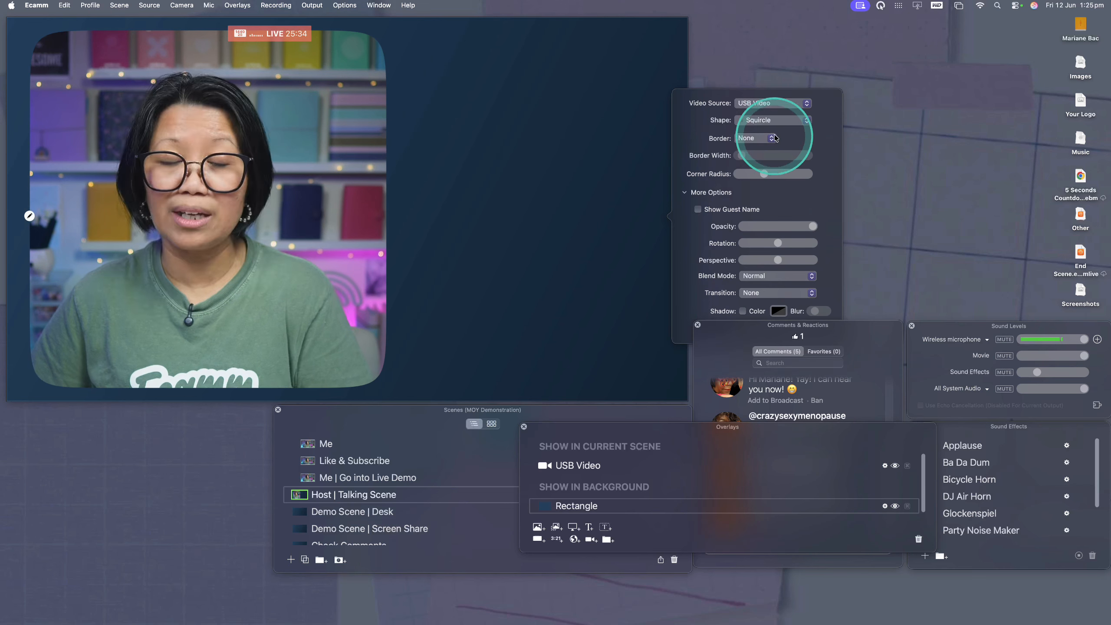
Step: Set the USB Video overlay's shape to Custom and stretch its sides to leave an even margin around the canvas
click(772, 121)
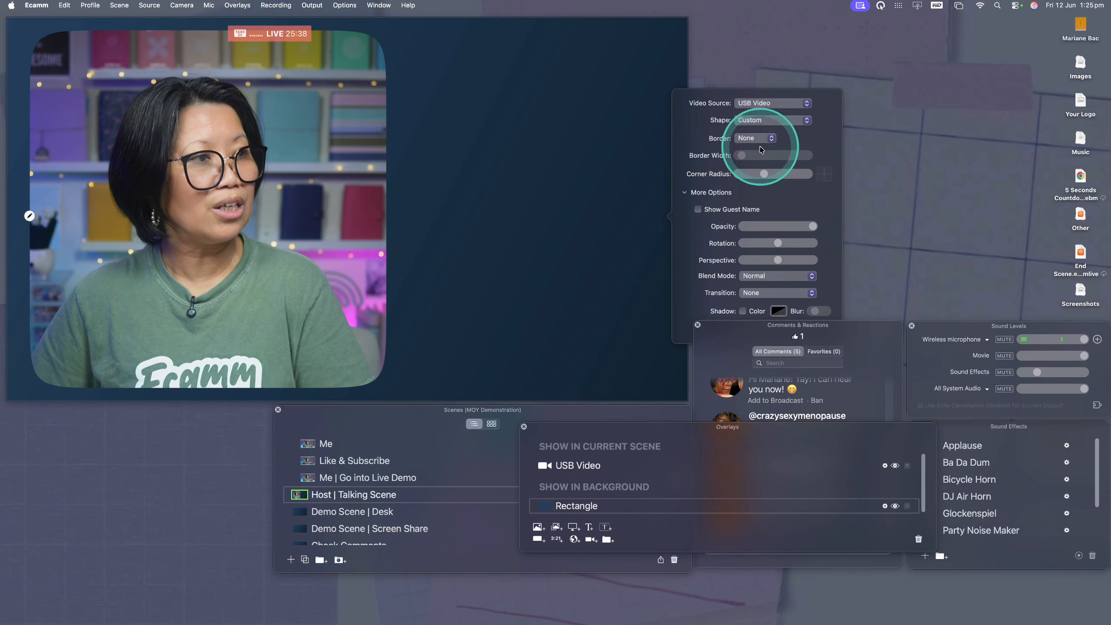
click(762, 150)
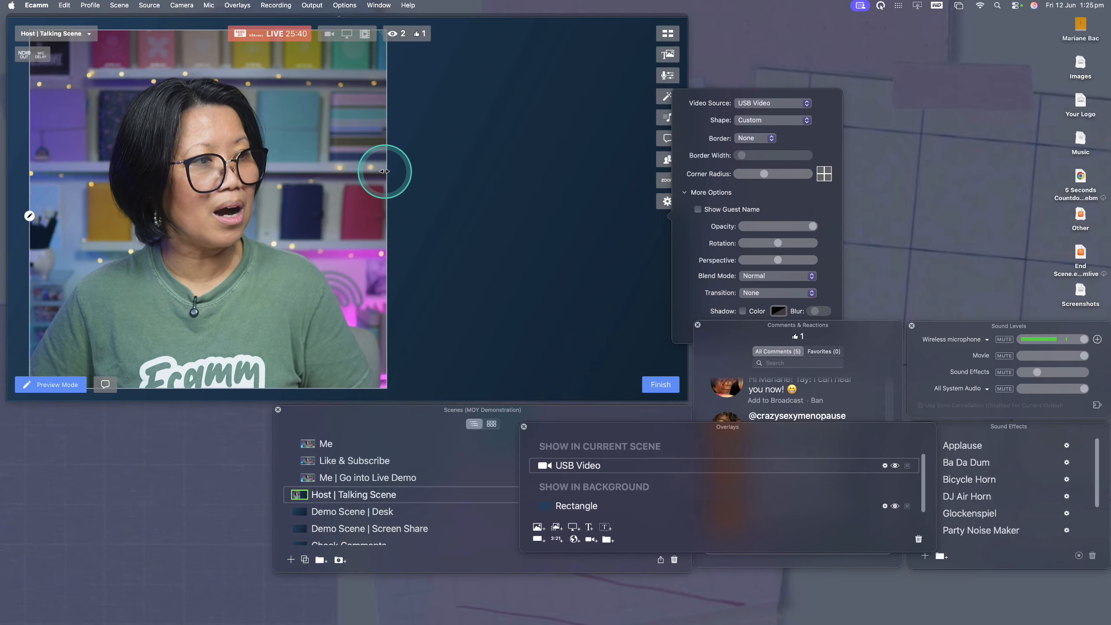
drag(386, 171, 672, 200)
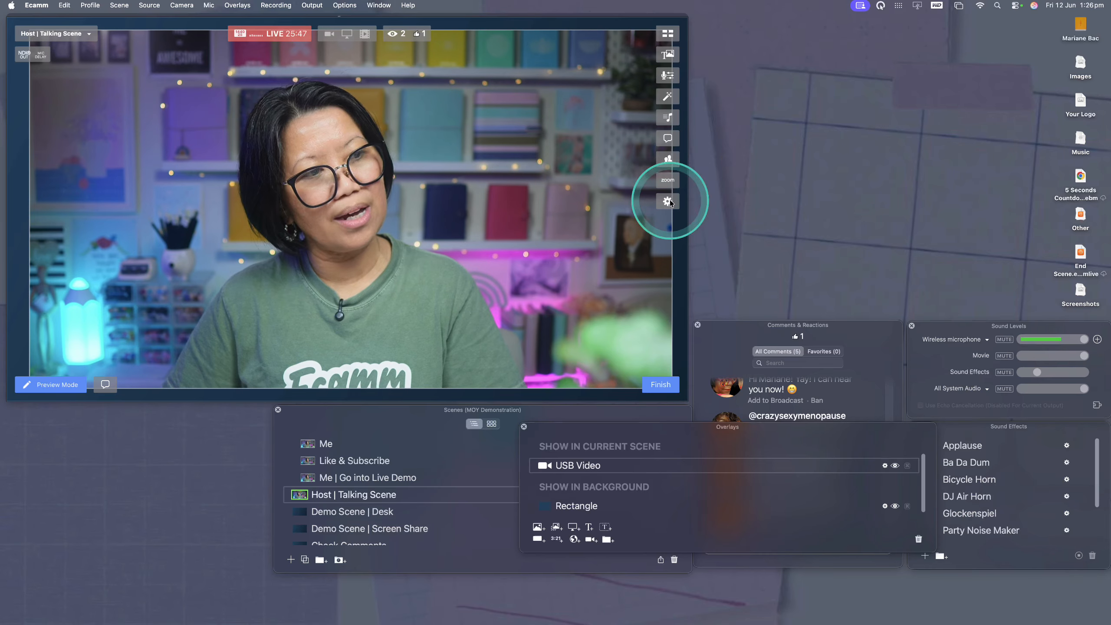
drag(30, 170, 20, 170)
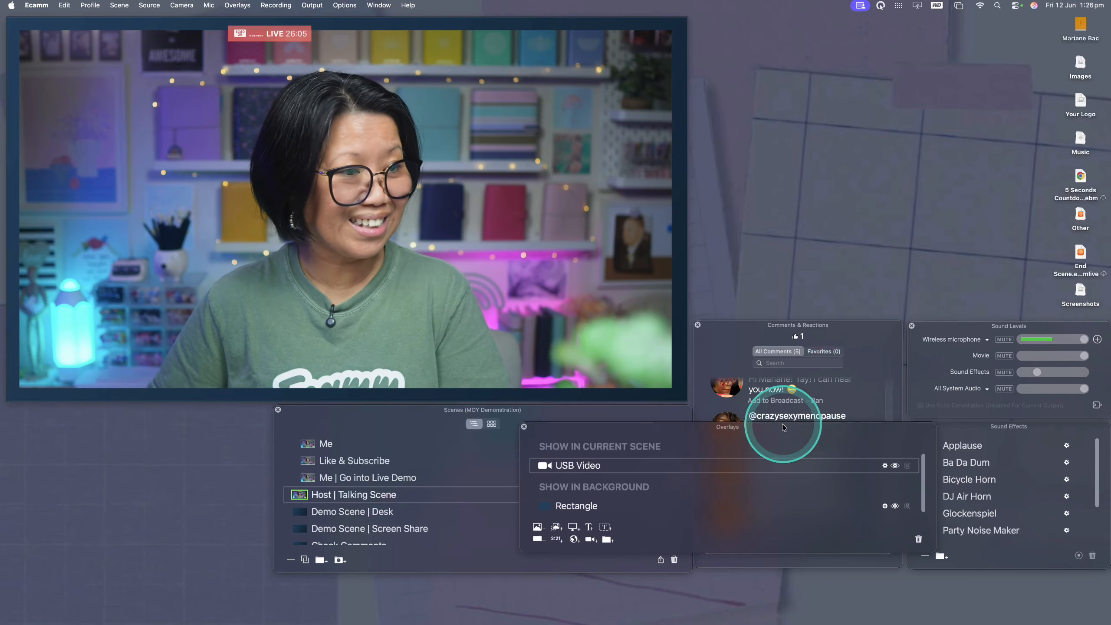
drag(661, 438, 820, 184)
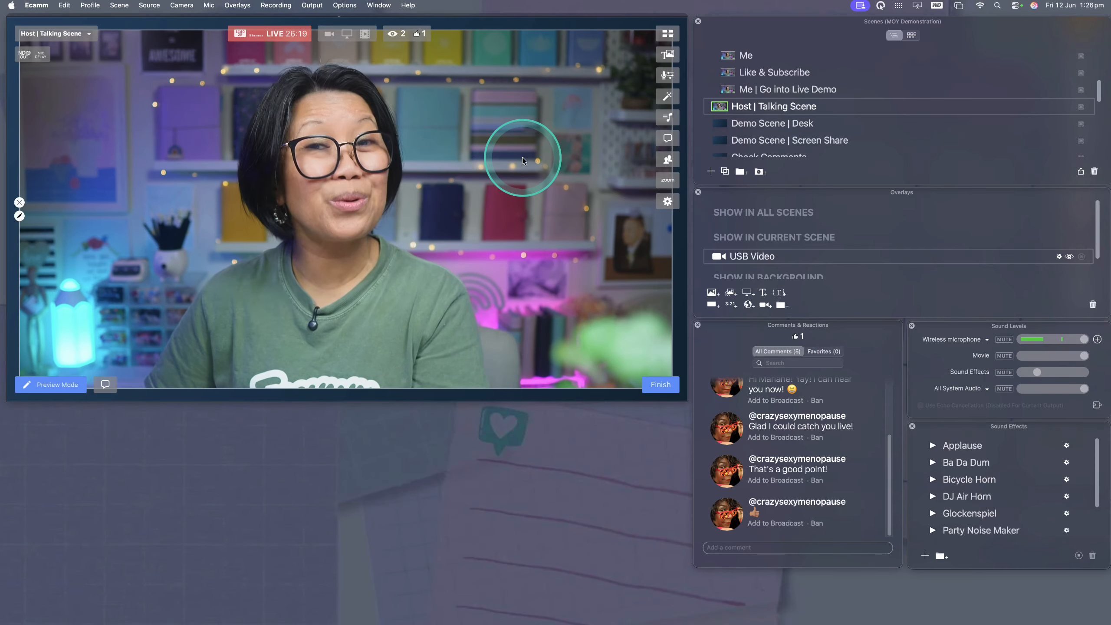
Step: Give the USB Video overlay a solid Color border in White from the Apple color list
click(759, 139)
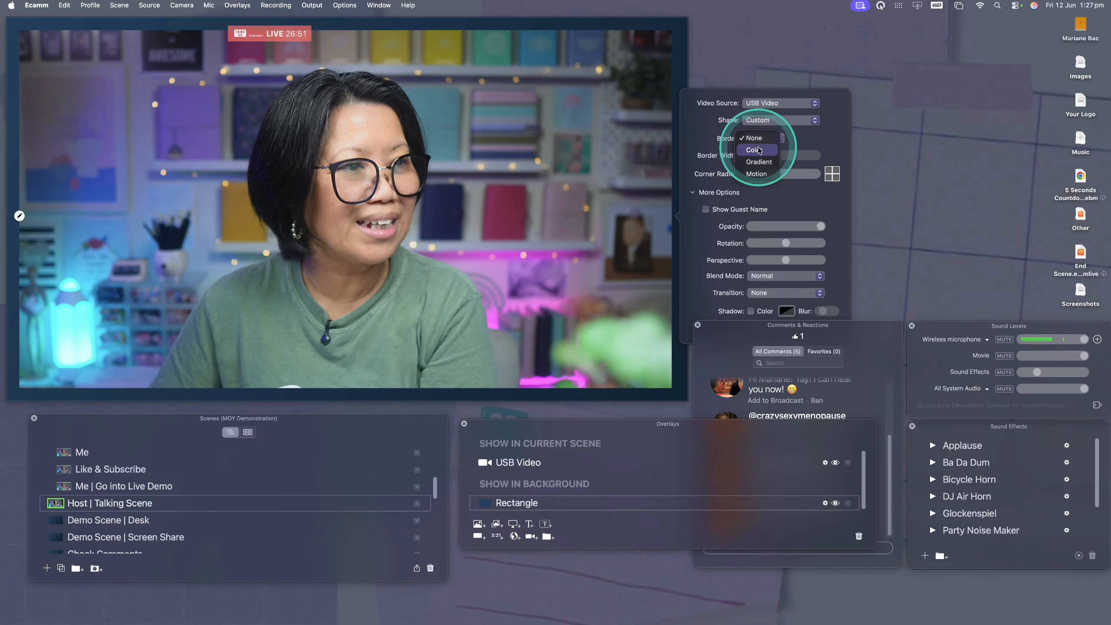
click(759, 150)
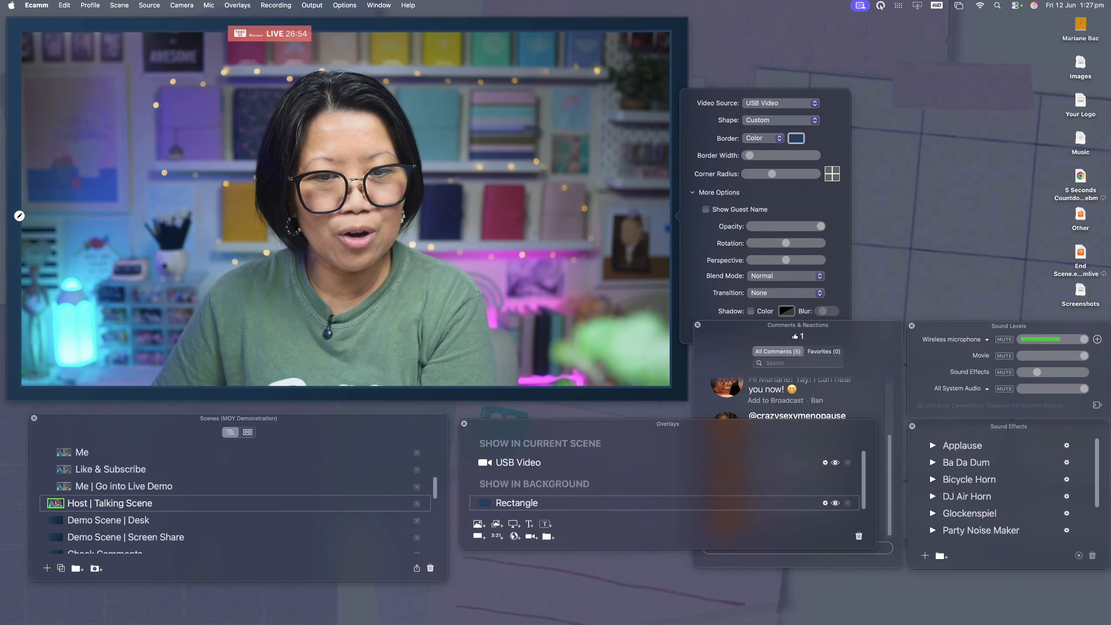
click(796, 138)
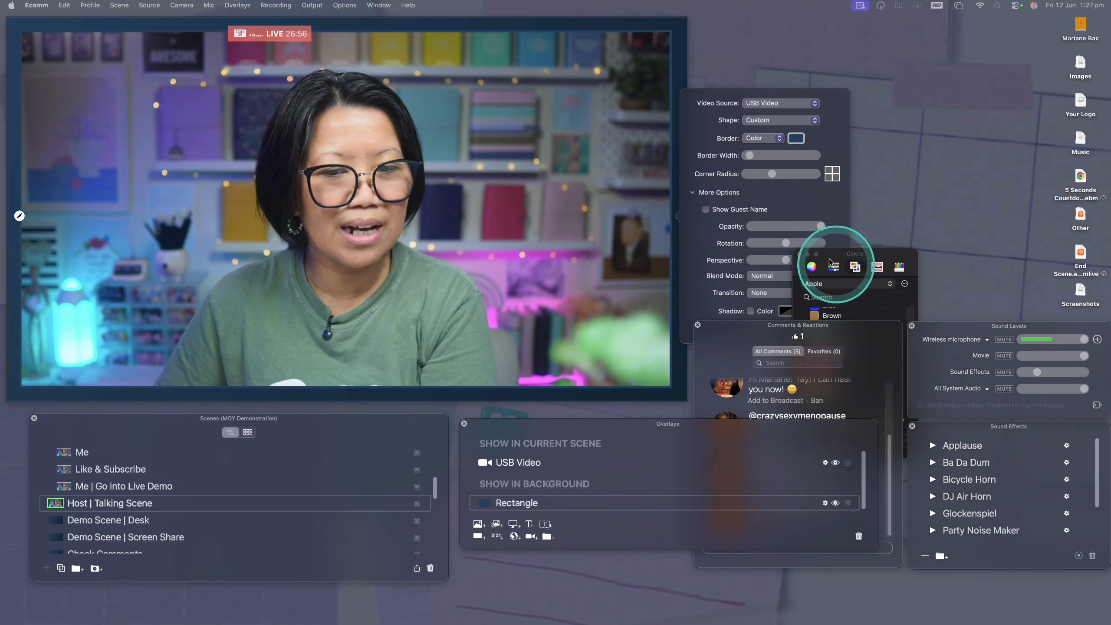
drag(901, 251, 550, 177)
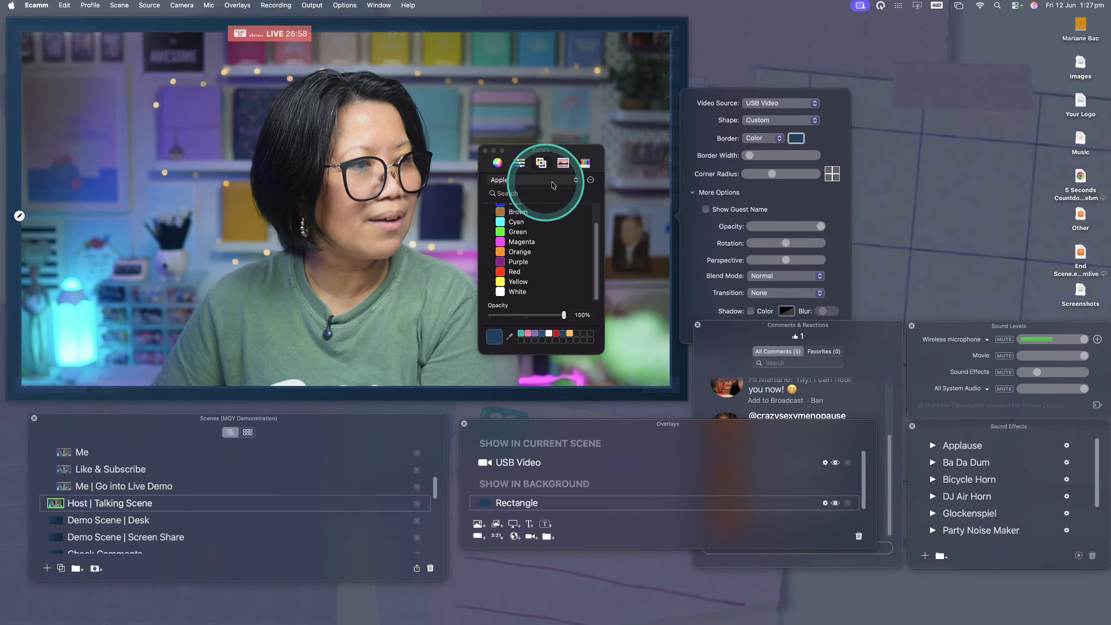
click(501, 292)
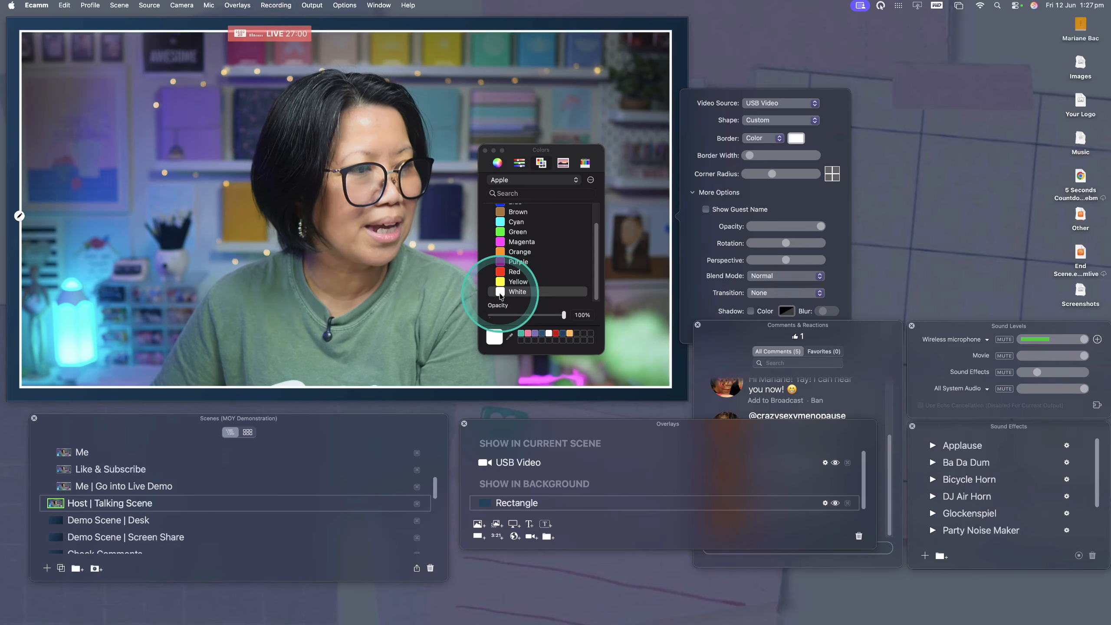
Step: Thicken the USB Video overlay's white border slightly and adjust the corner radius to give it rounded corners
mouse_move(749, 156)
mouse_down()
mouse_move(841, 166)
mouse_move(724, 158)
mouse_move(748, 160)
mouse_up()
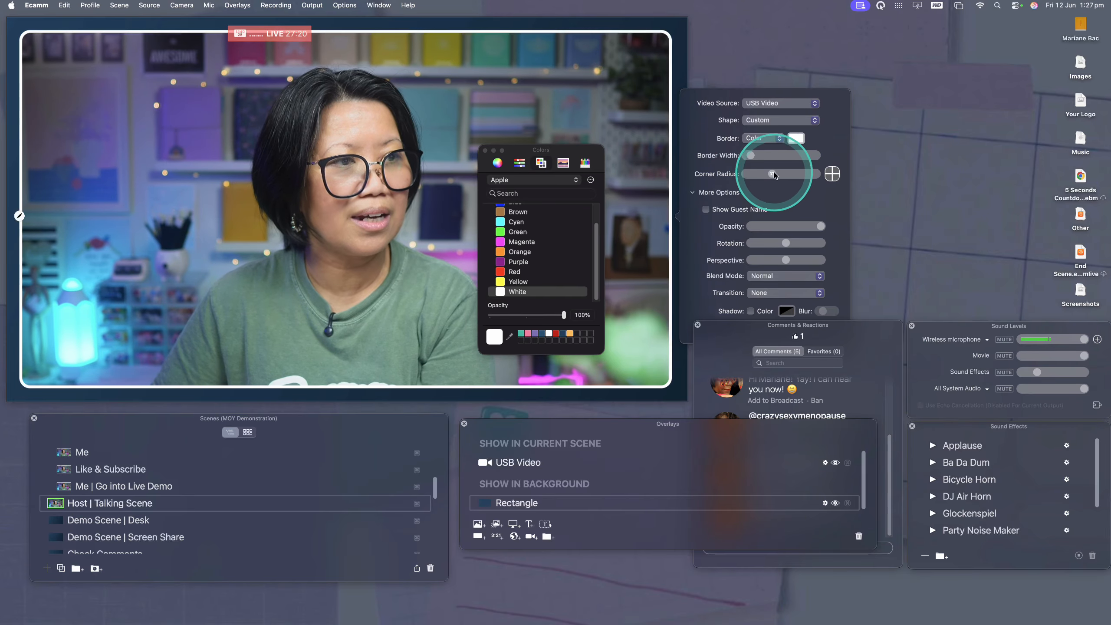
drag(817, 179, 716, 176)
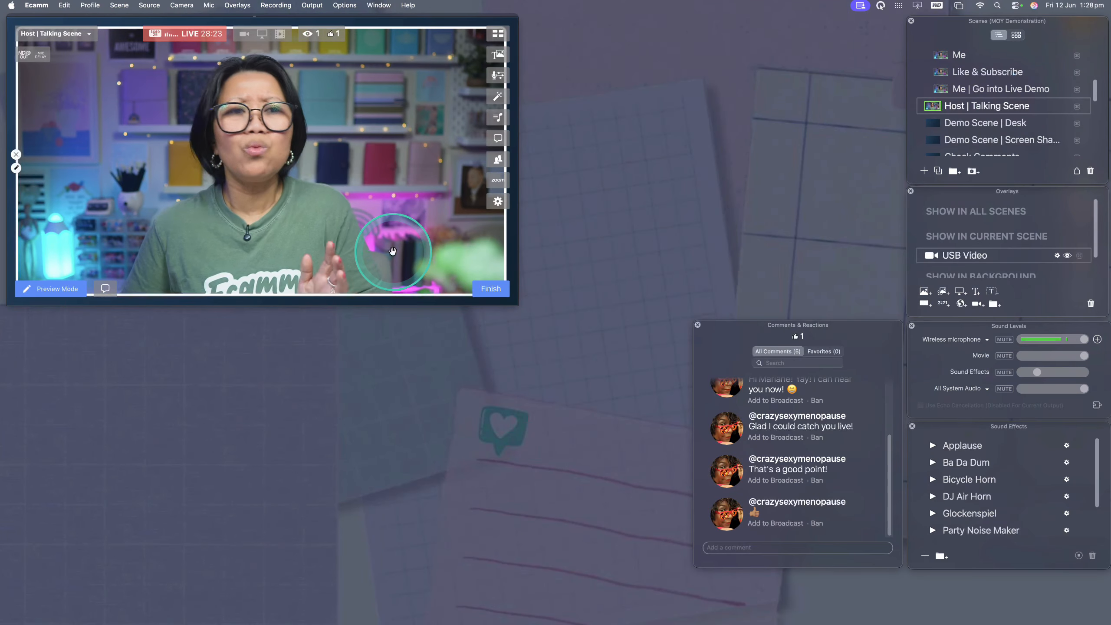
click(392, 250)
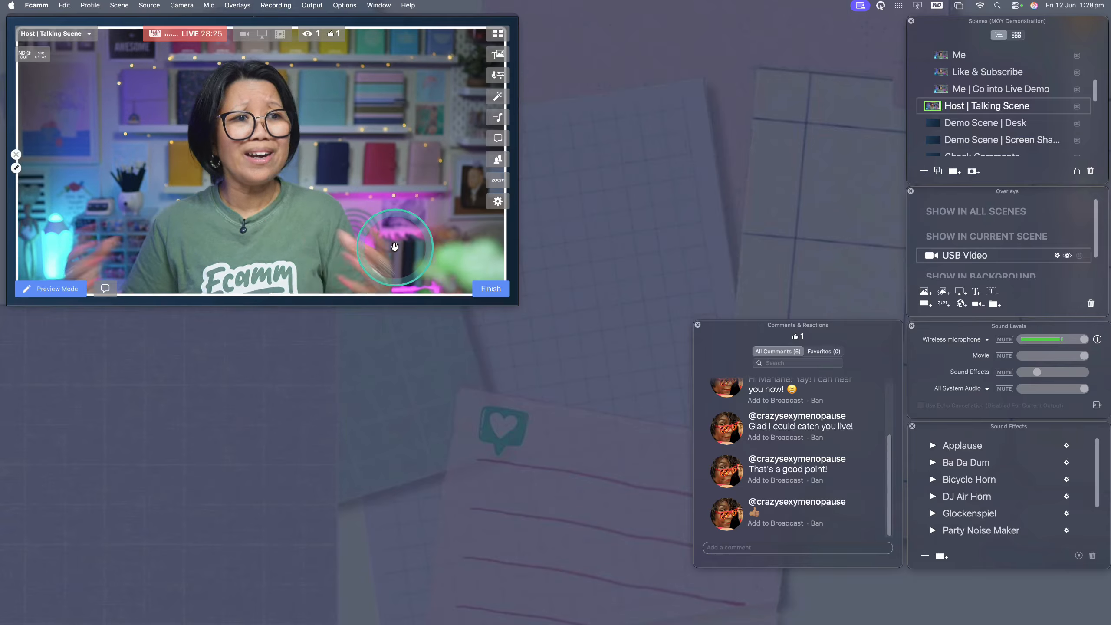
click(480, 287)
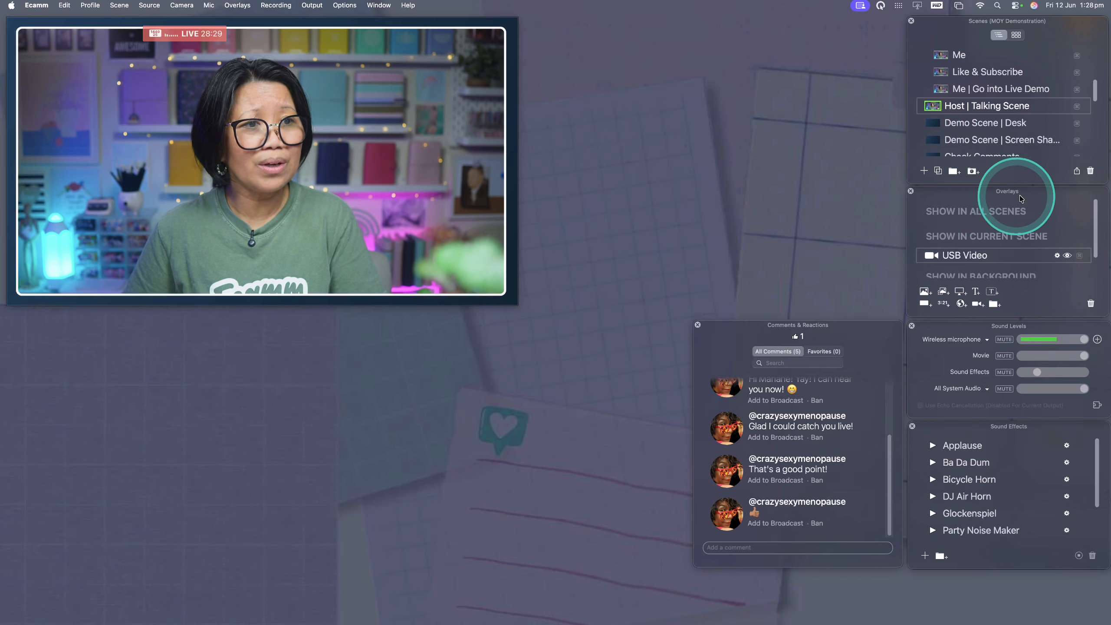
Step: Start a new text overlay containing the host's name and YouTube handle, separated by a vertical bar
click(976, 292)
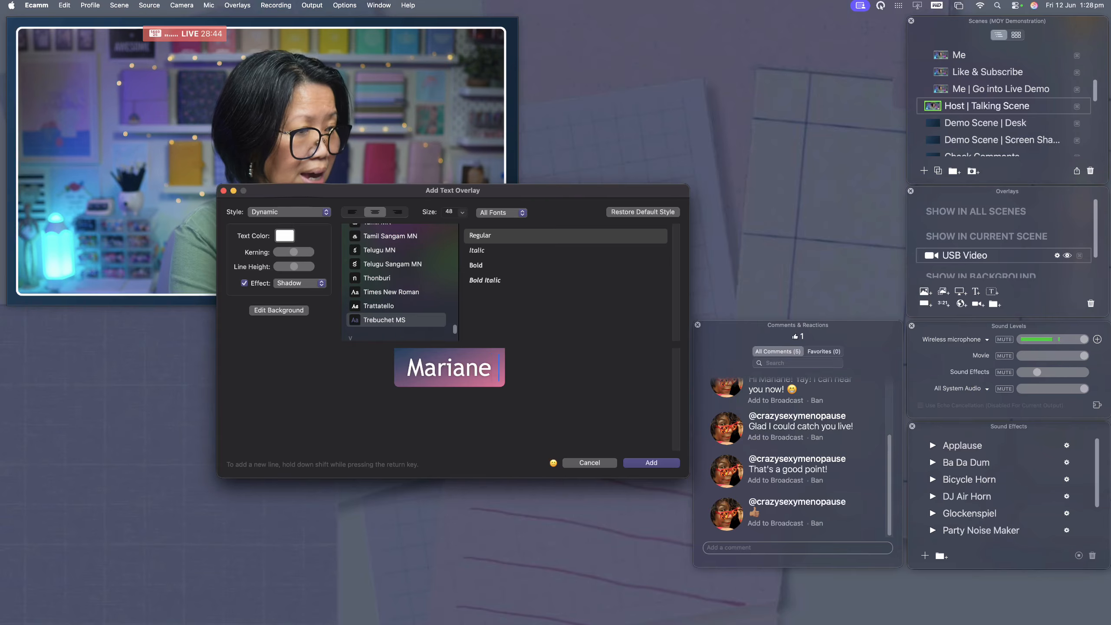
text(Maro)
key(BackSpace)
key(BackSpace)
key(BackSpace)
key(BackSpace)
text(@ma)
text(riane)
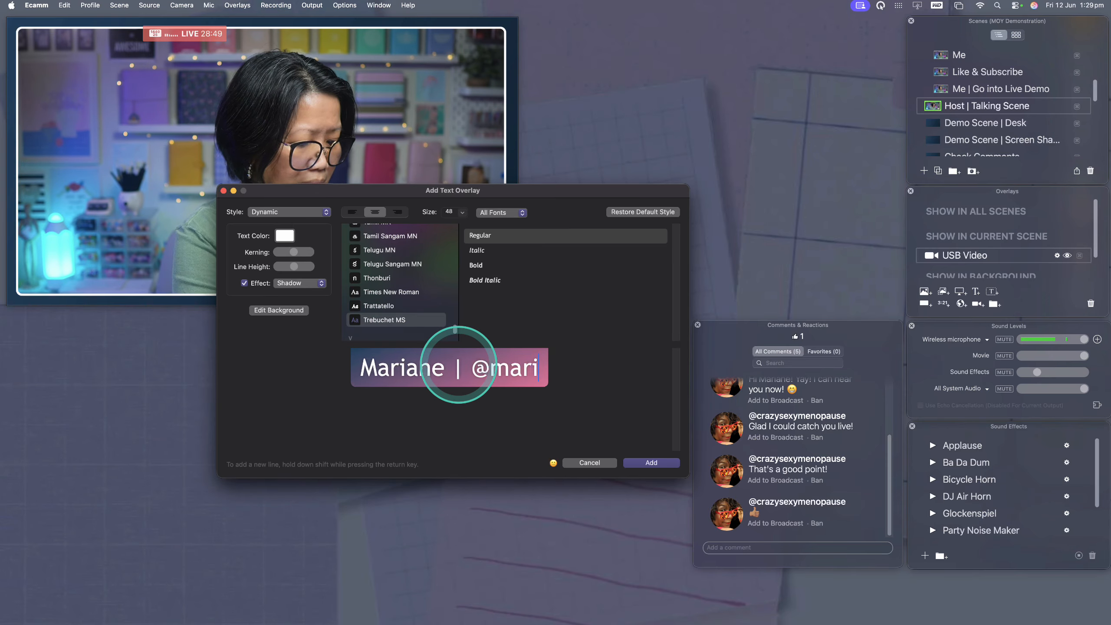
text(onyoutube)
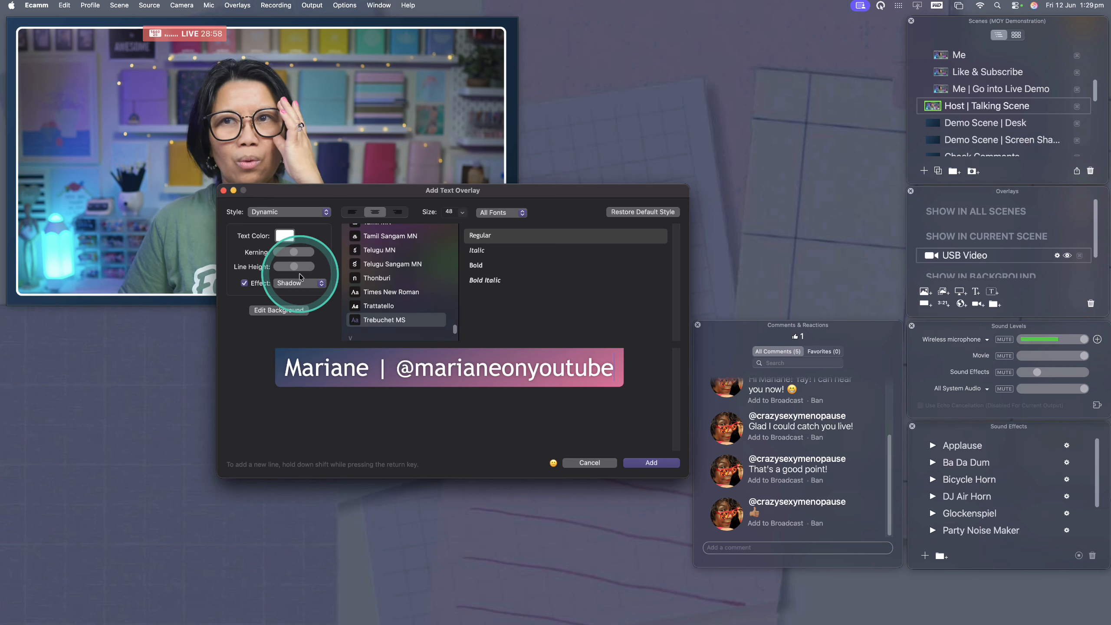
Step: Set the overlay's text color to the saved dark blue swatch and turn off the Shadow effect
click(285, 236)
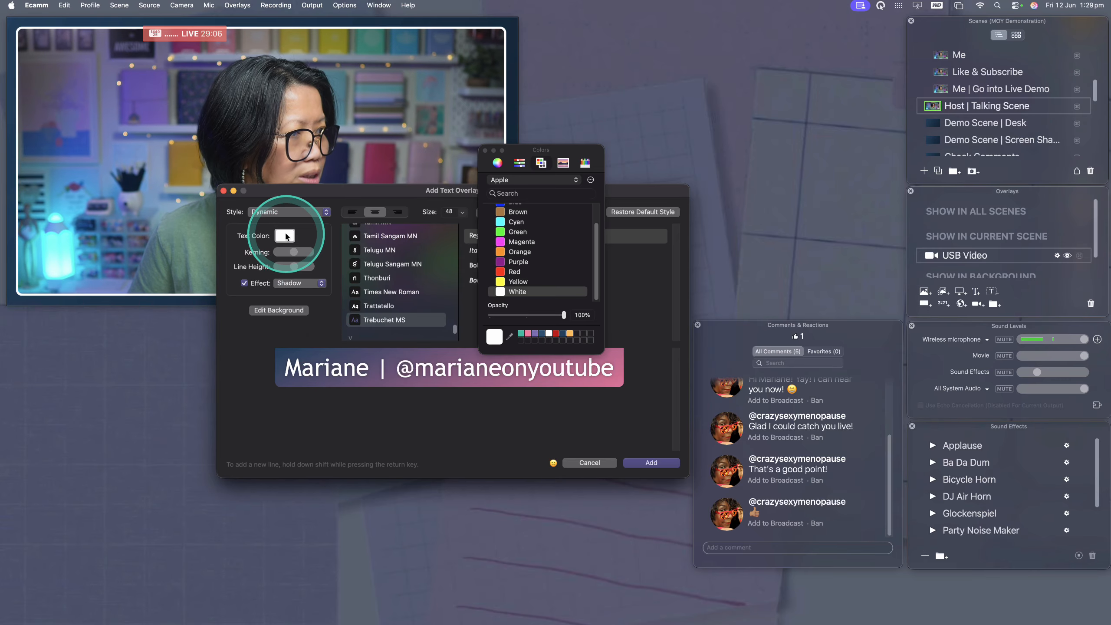
click(563, 333)
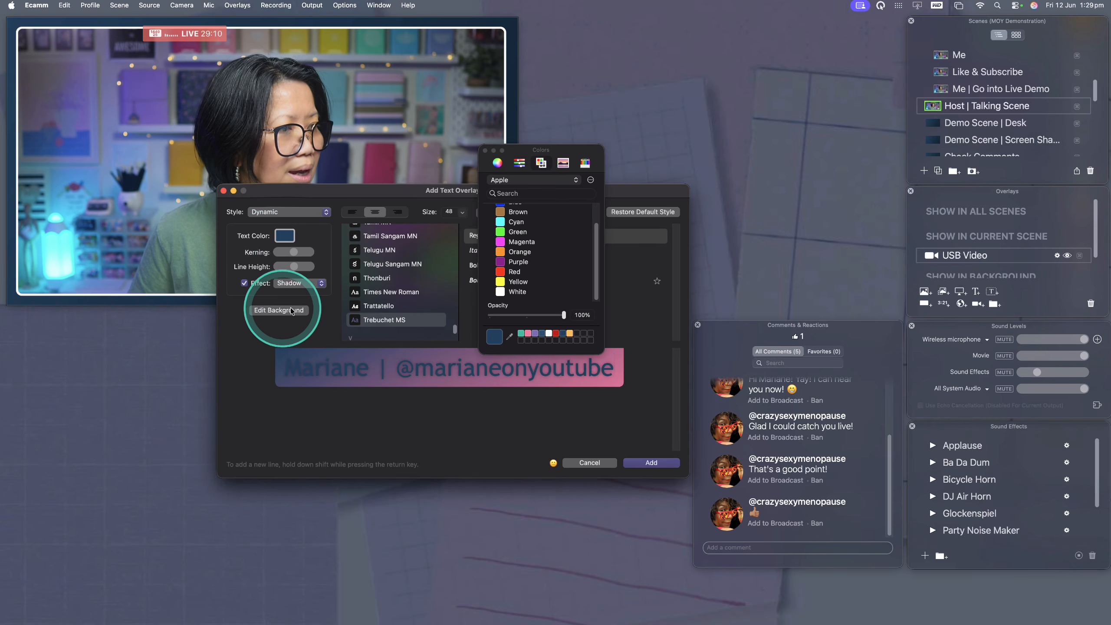
click(244, 284)
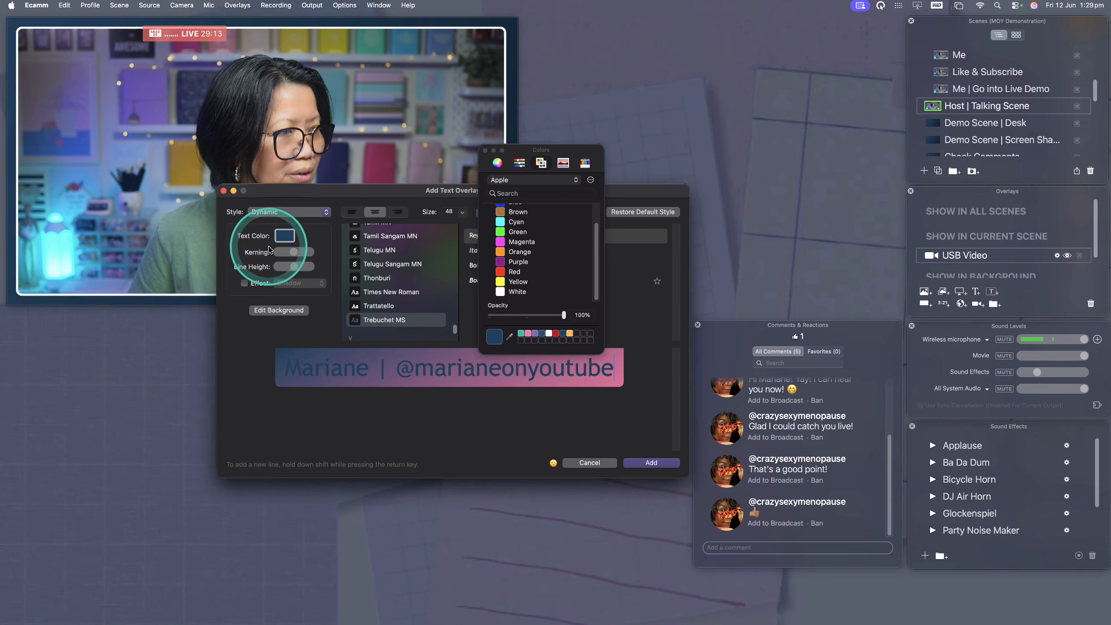
Step: Set the text overlay's background to None and add the overlay to the scene
click(279, 310)
click(324, 216)
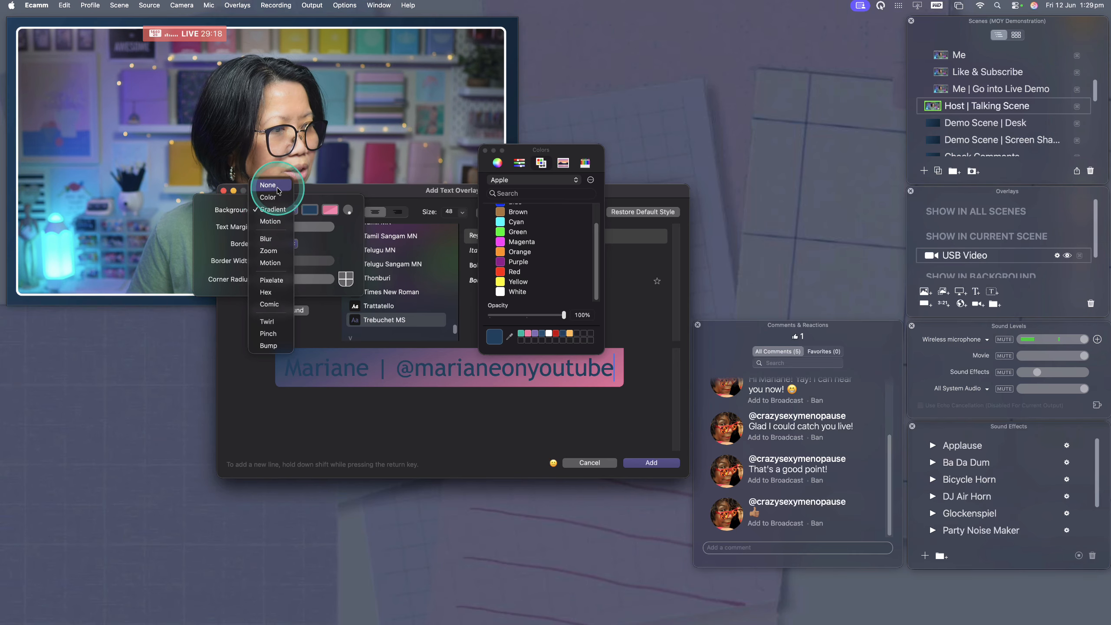
click(278, 189)
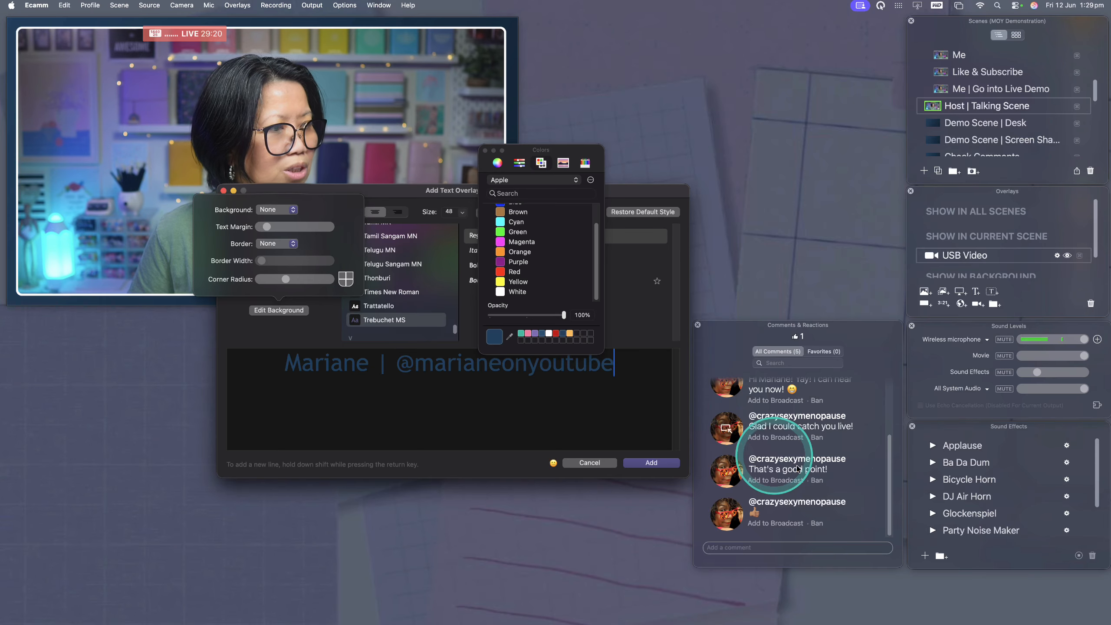
click(650, 462)
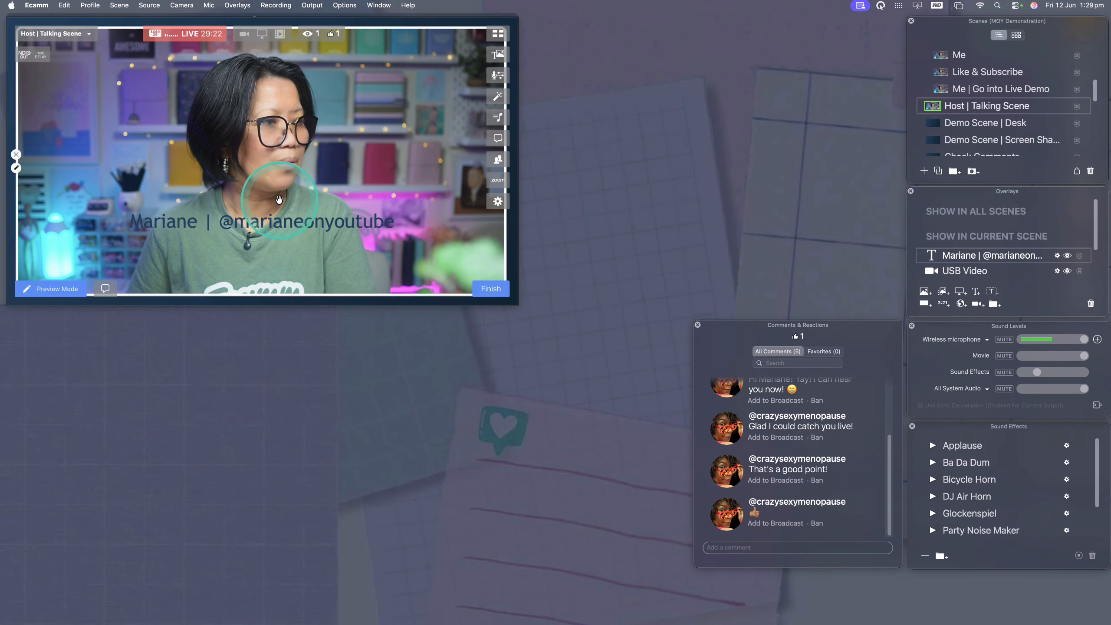
Step: Raise the lower edge of the USB Video overlay to leave an empty strip beneath the camera frame
click(289, 221)
click(308, 294)
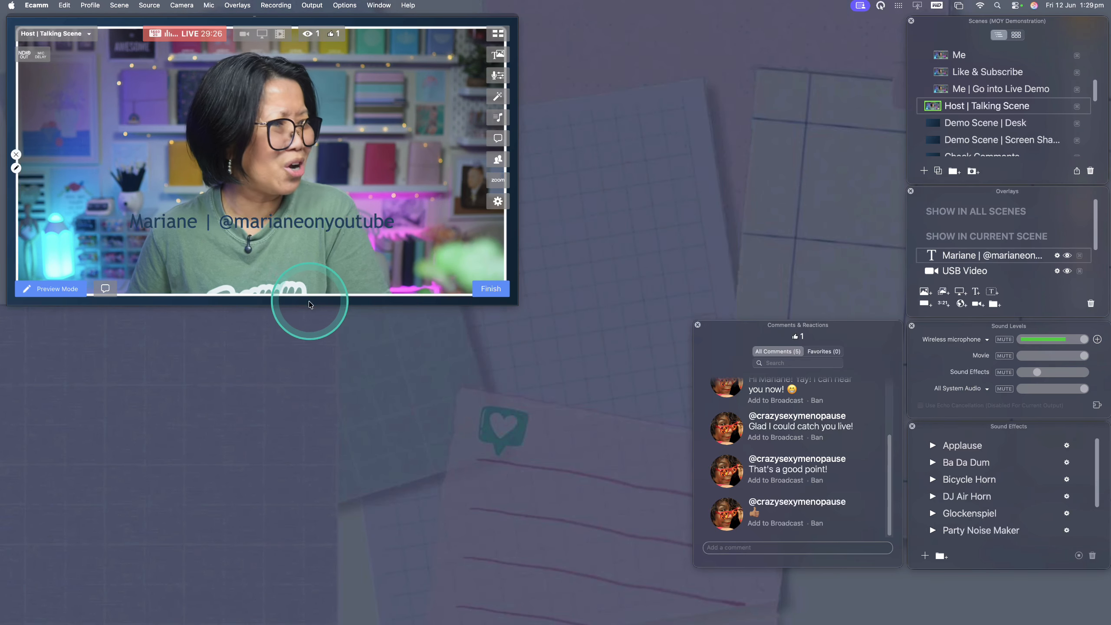
drag(308, 294, 348, 241)
click(673, 205)
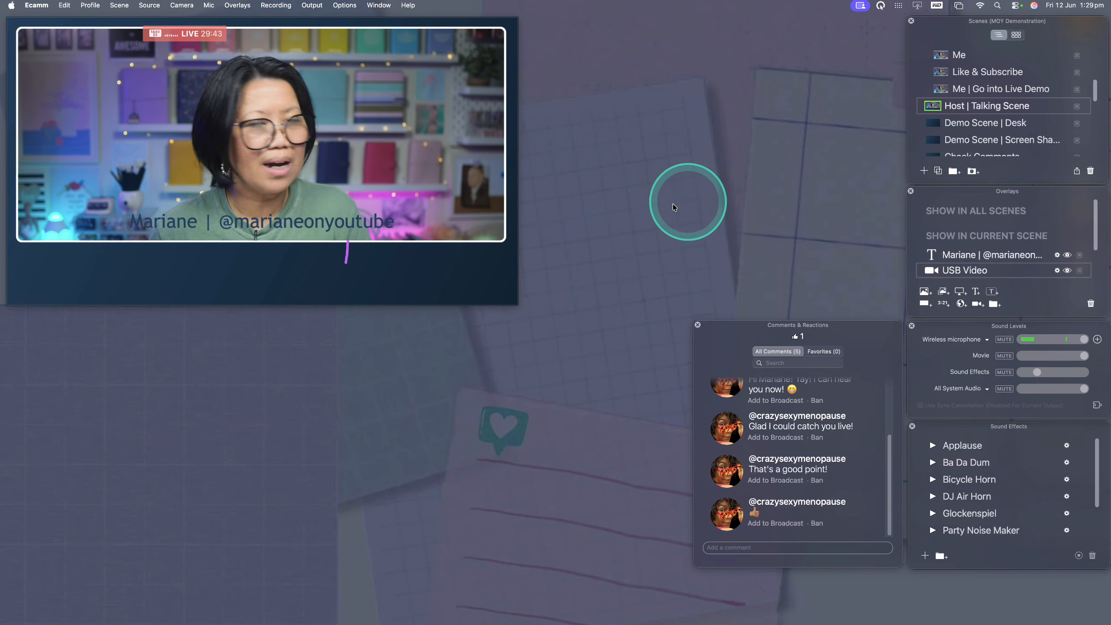
Step: Add a Rectangle overlay to the scene and fill it with White
click(361, 220)
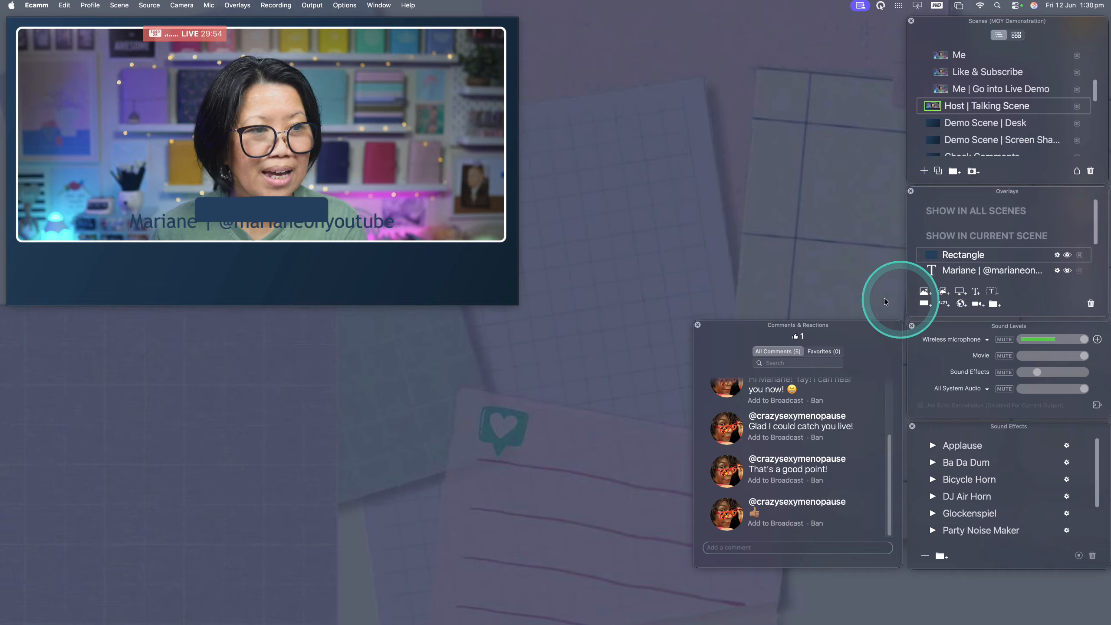
click(196, 216)
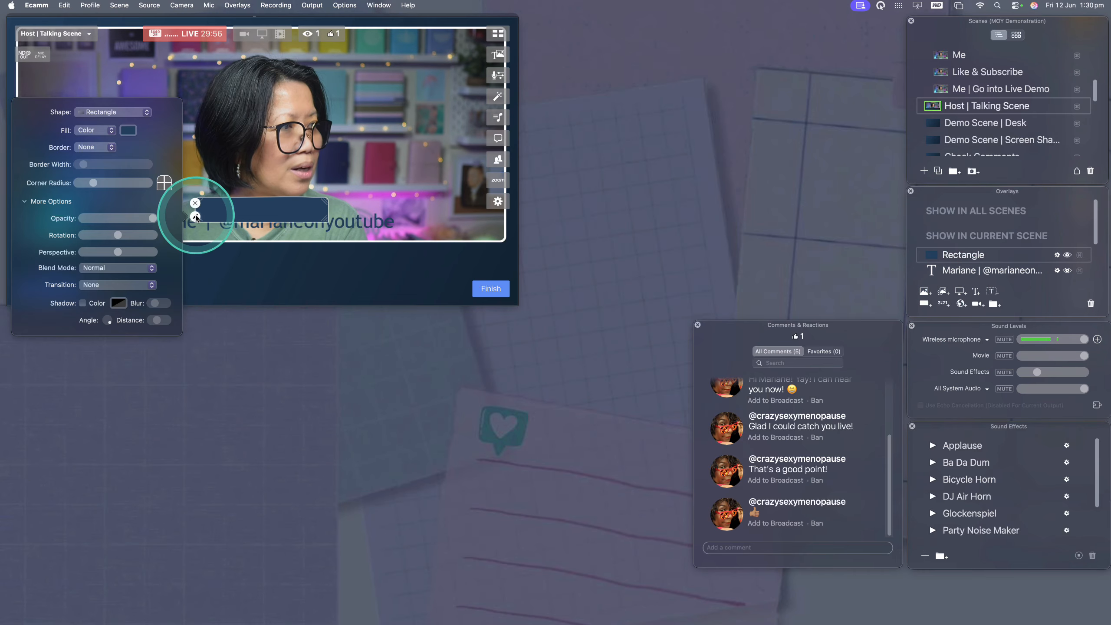
click(131, 133)
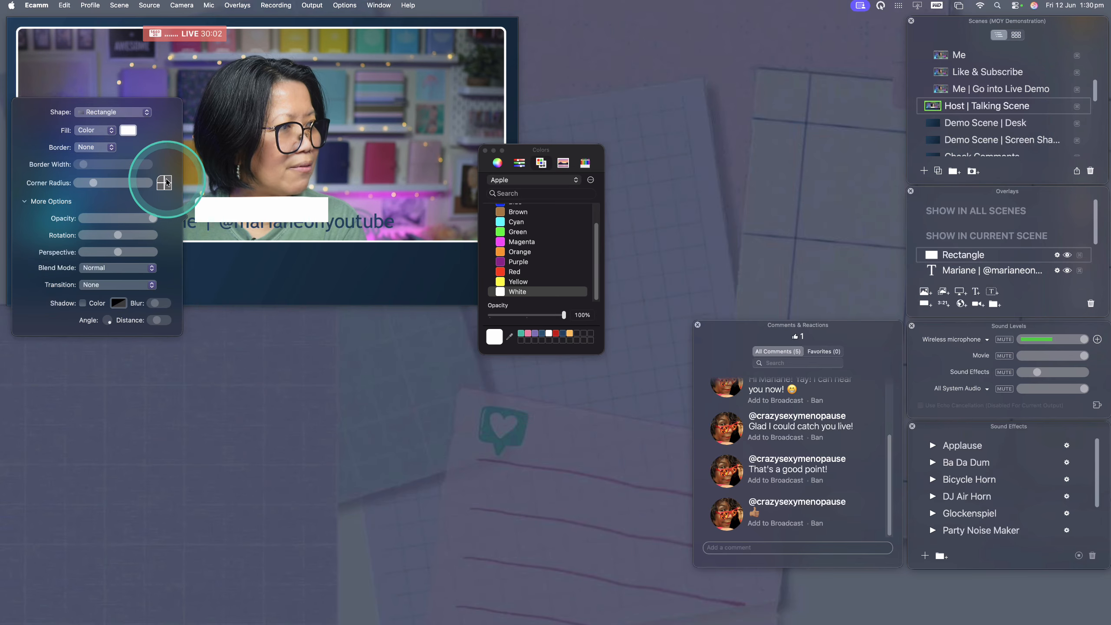
Step: Move the white rectangle below the camera frame, stretch it across the full canvas width and make it slightly taller
drag(228, 217, 501, 277)
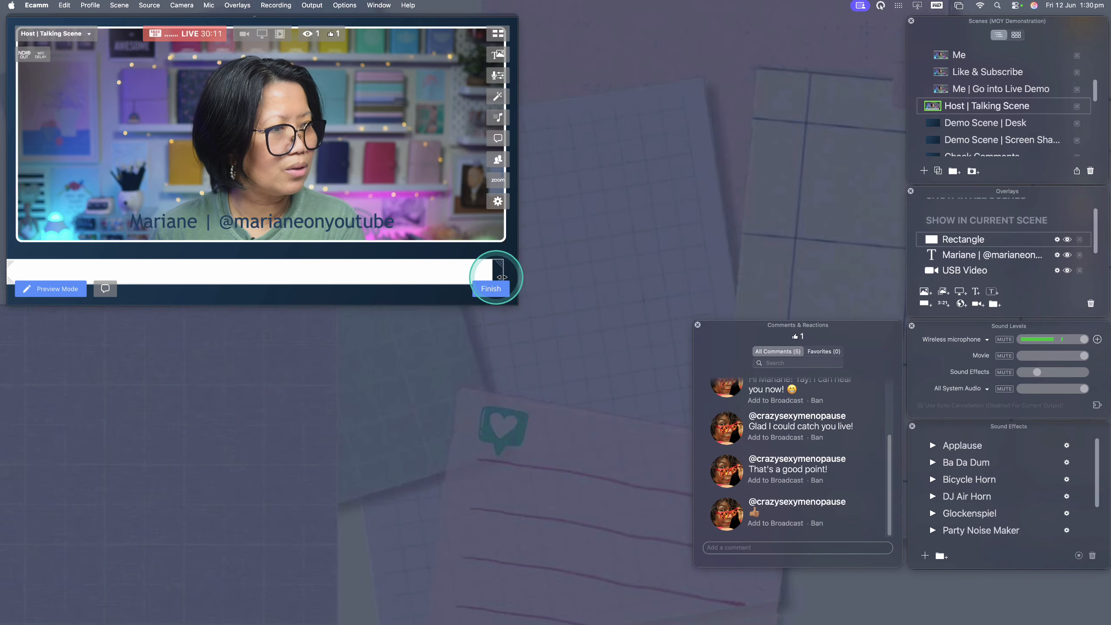
mouse_move(392, 284)
mouse_down()
mouse_move(392, 259)
mouse_move(392, 270)
mouse_up()
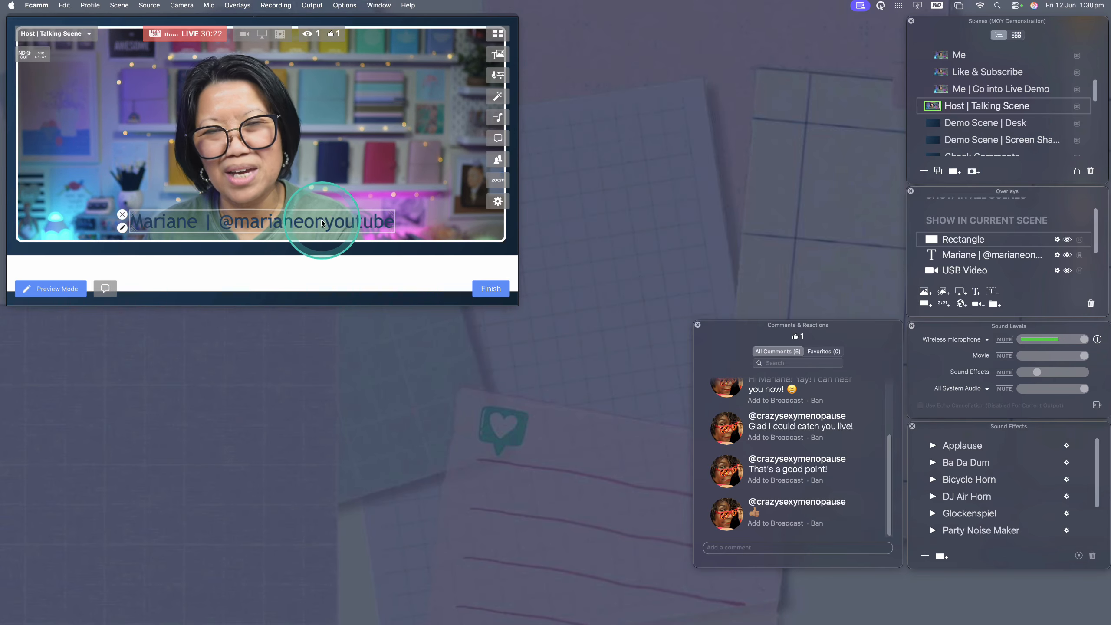
Step: Move the name text onto the white bar and layer it above the Rectangle in the overlay order
drag(322, 224, 312, 272)
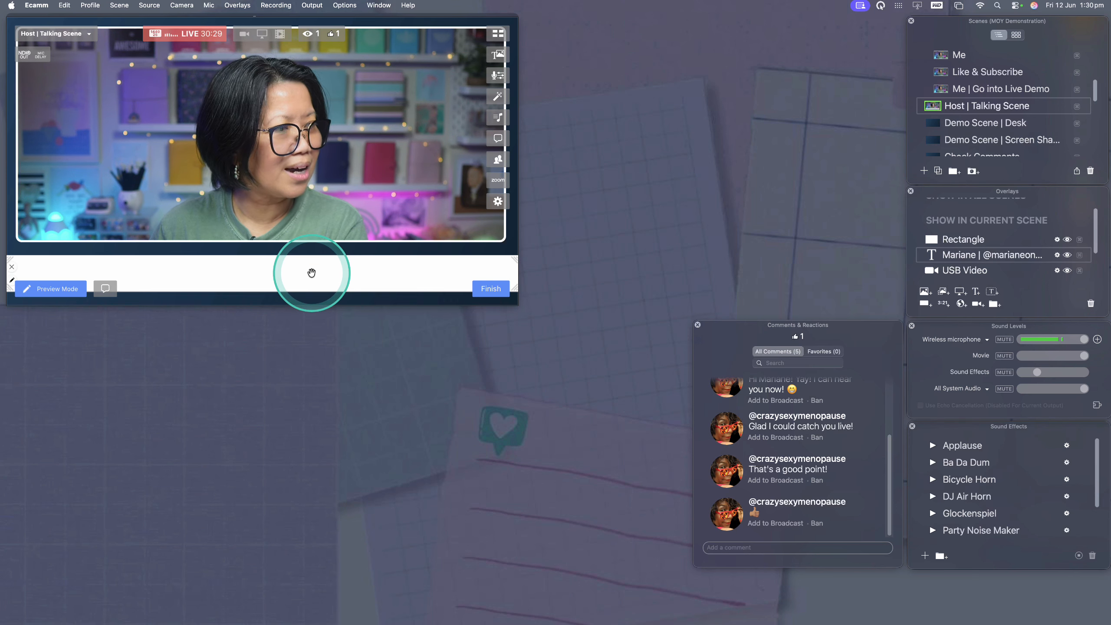
drag(908, 314, 556, 507)
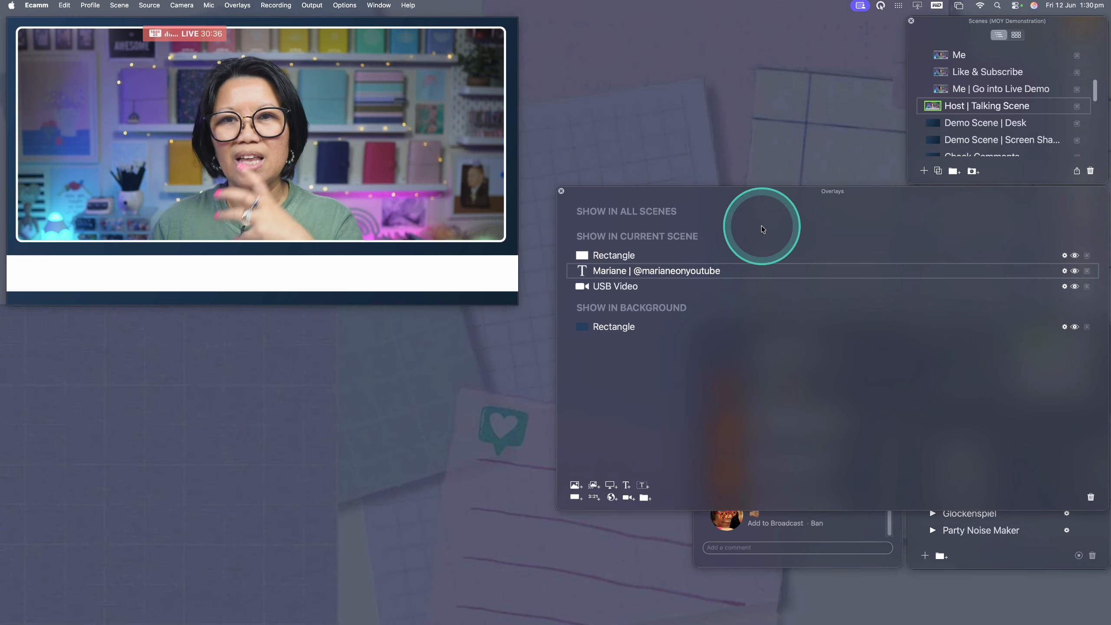
click(607, 274)
drag(613, 270, 612, 255)
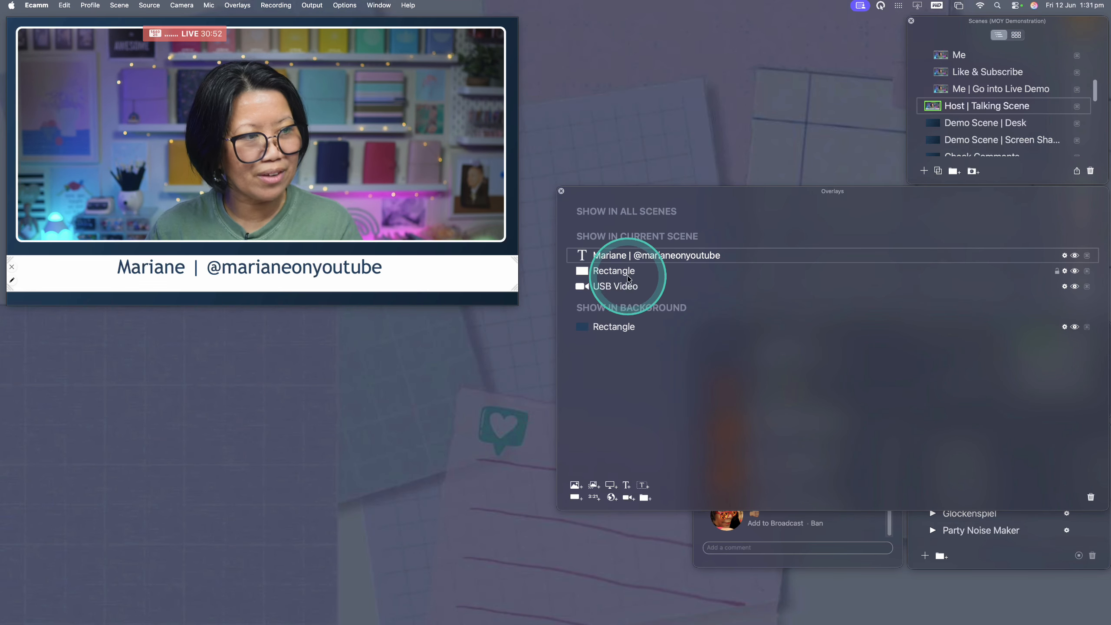
Step: Enlarge the name text slightly and center it vertically in the white bar, leaving space before it for a logo
drag(304, 272, 302, 278)
drag(376, 280, 341, 275)
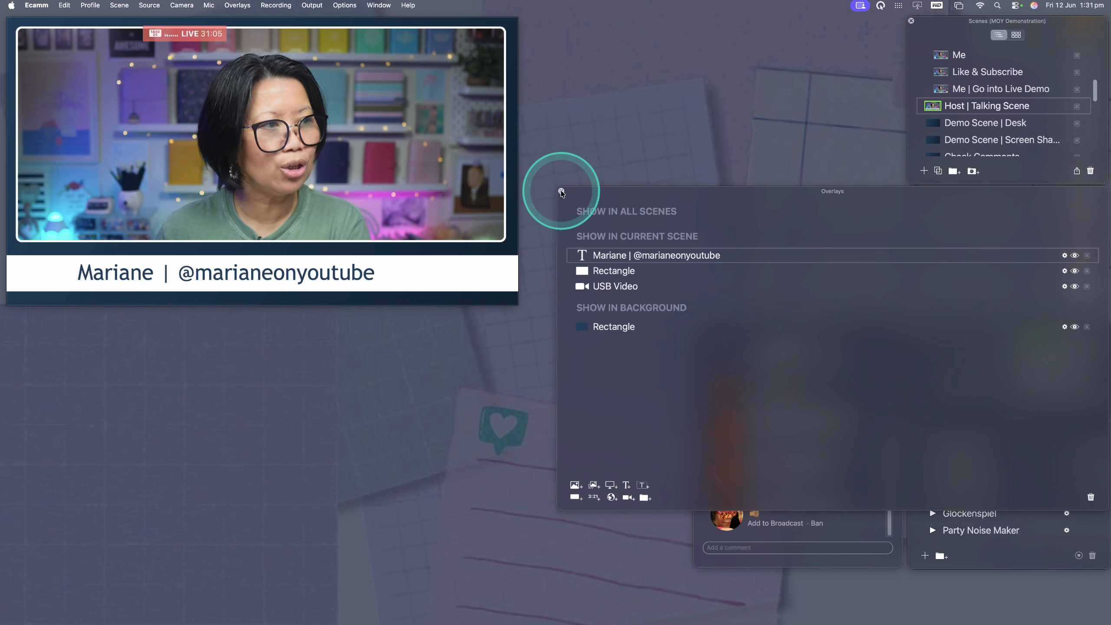
drag(560, 508, 908, 316)
Step: Copy the YouTube logo overlay from the Me scene into Host | Talking Scene
click(941, 56)
click(470, 49)
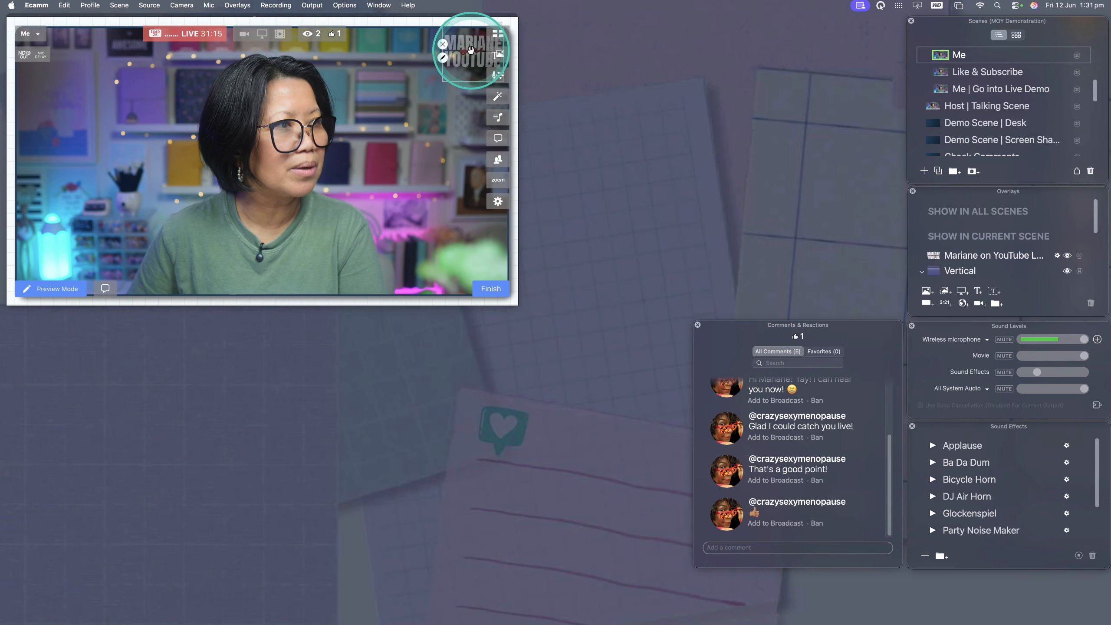
click(972, 258)
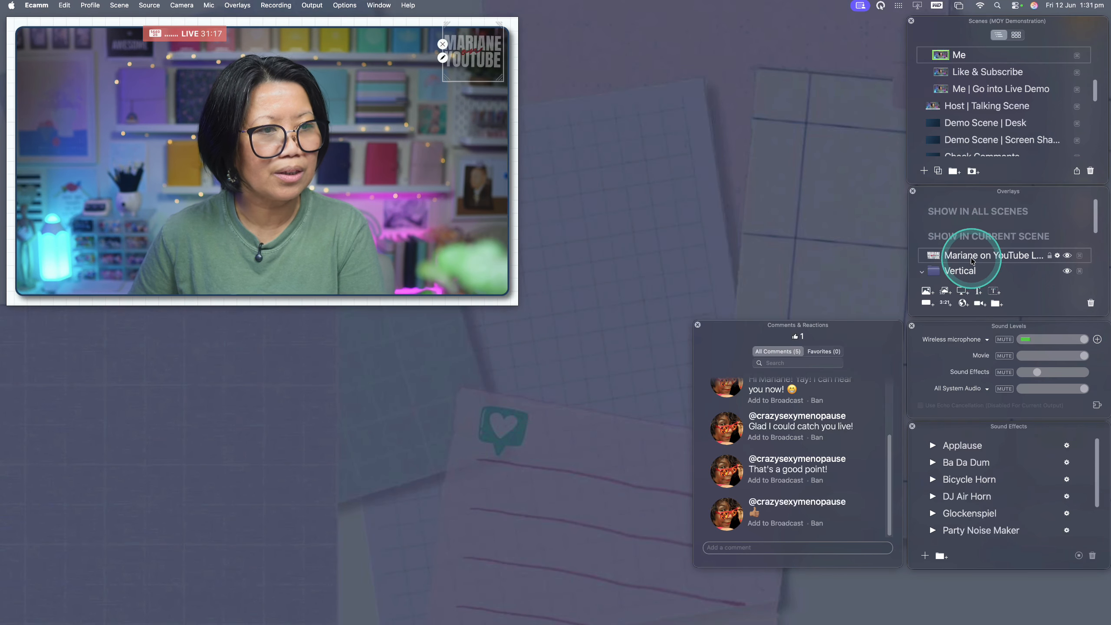
drag(974, 250, 960, 111)
click(933, 107)
Step: Place the logo at the start of the white bar and nudge the name text closer to it
click(479, 51)
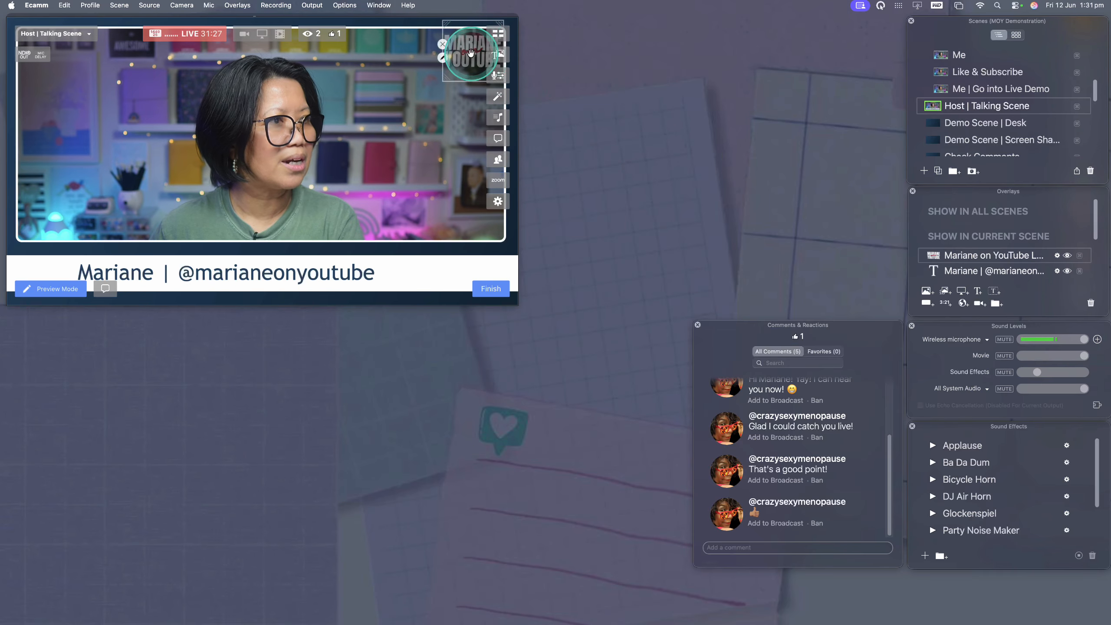
drag(475, 56, 46, 268)
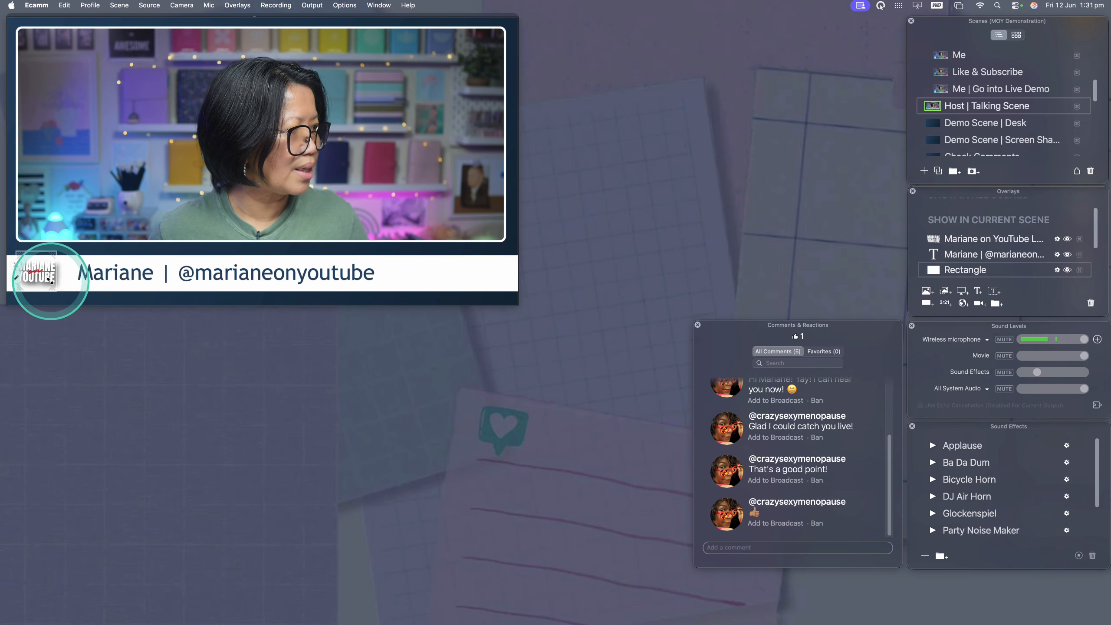
click(47, 273)
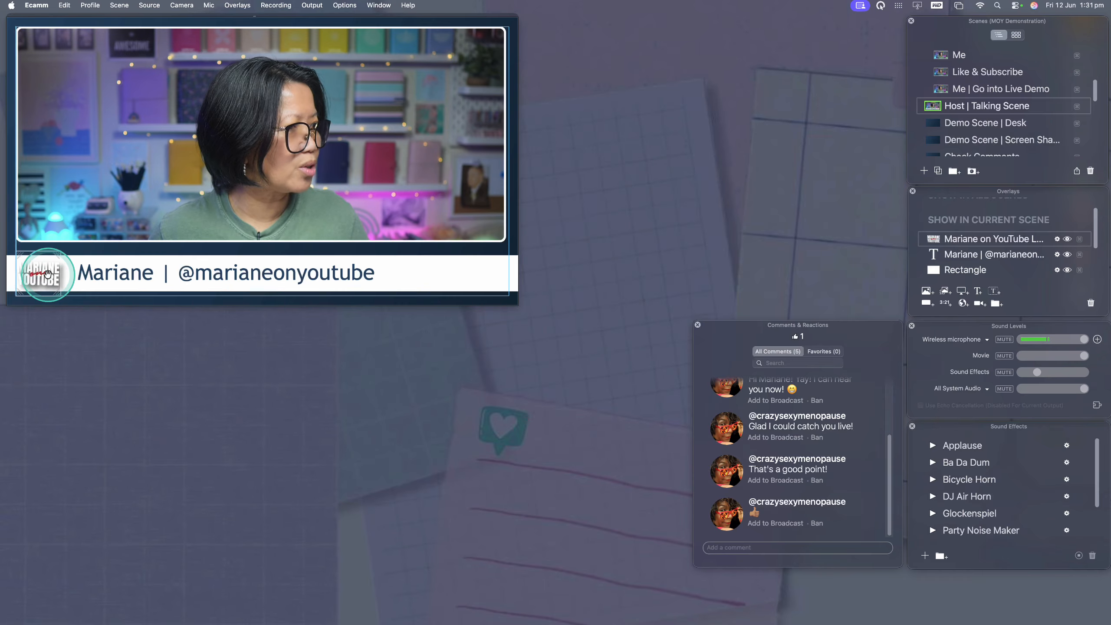
click(542, 256)
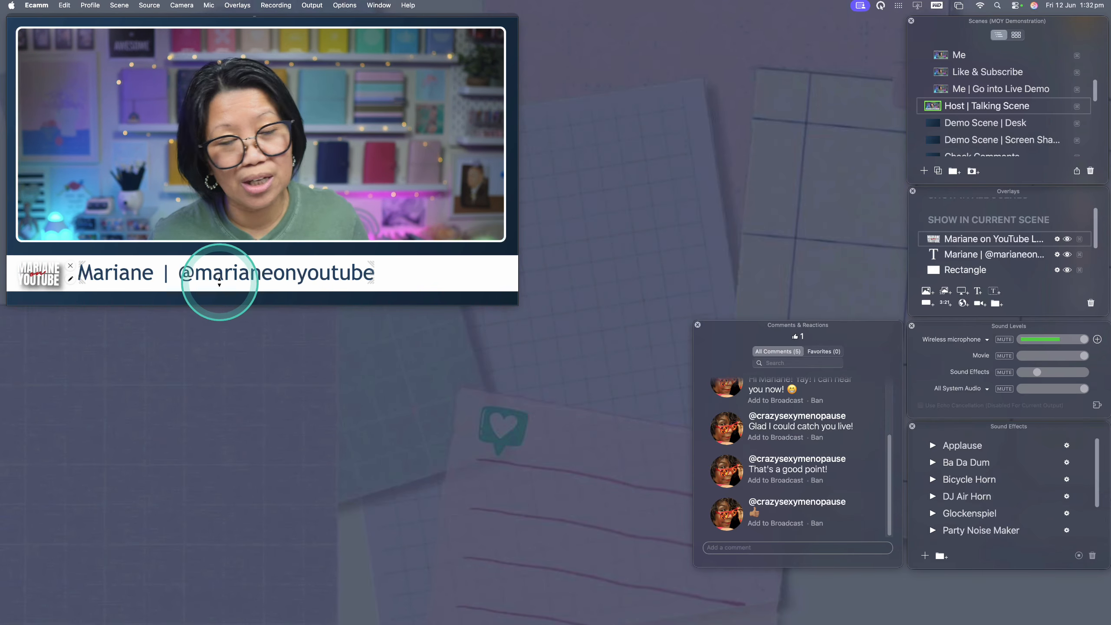
mouse_move(33, 278)
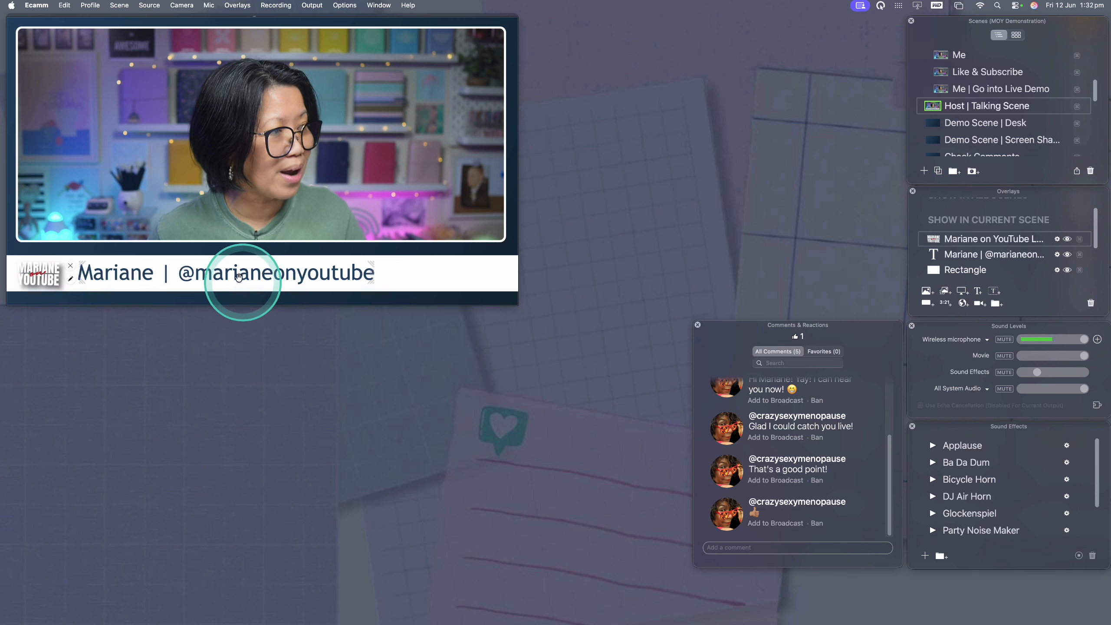
click(207, 272)
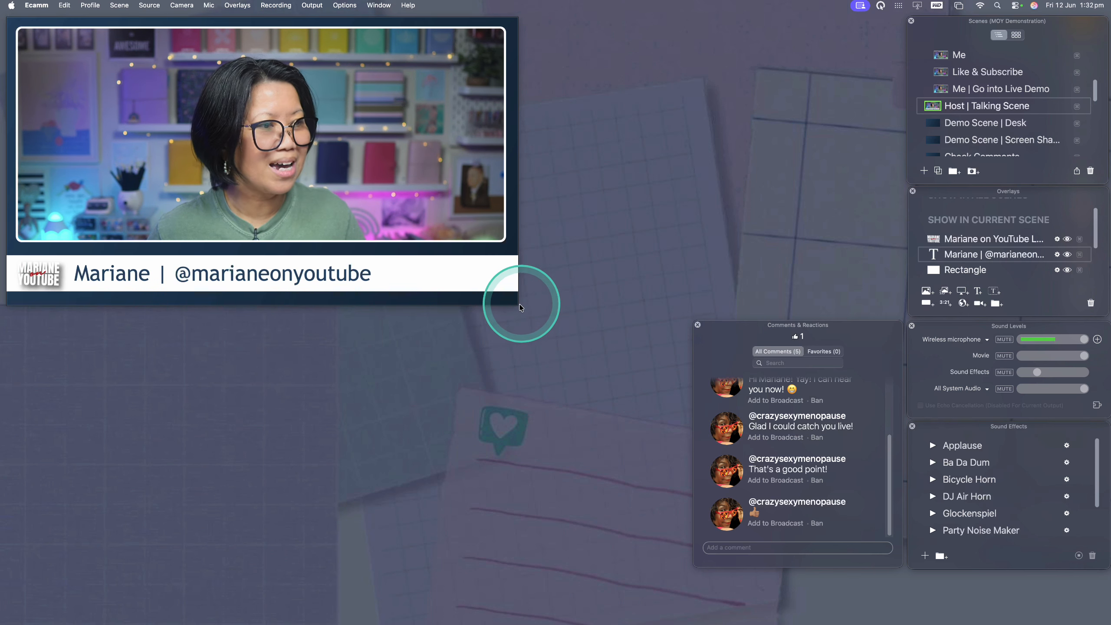
Step: Enlarge the main preview window and expand the Scenes panel to show more scenes
drag(516, 307, 679, 396)
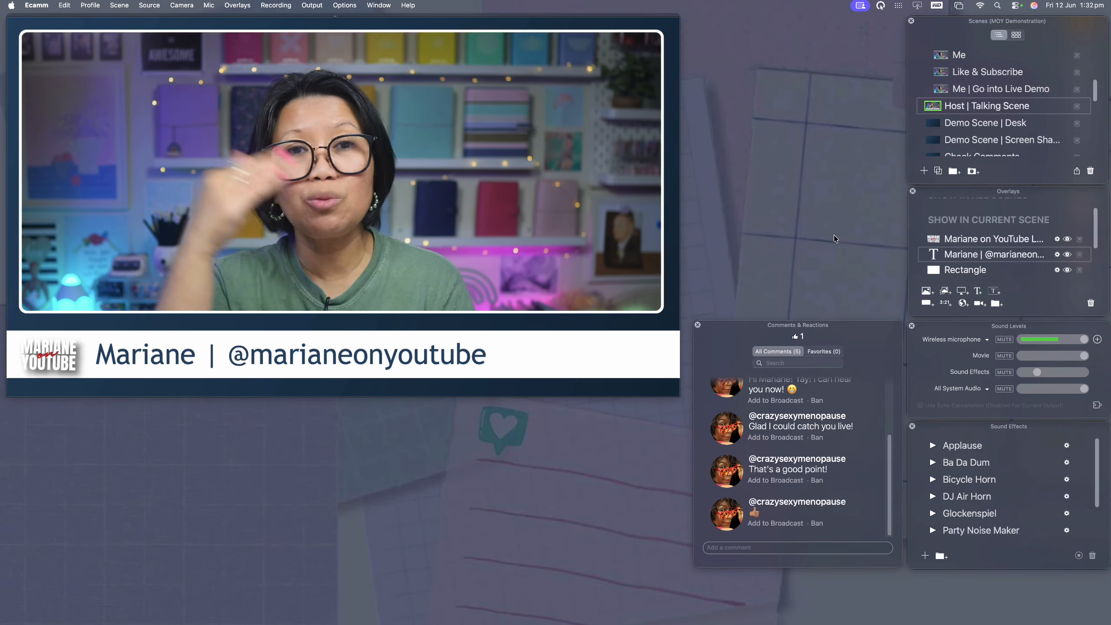
drag(909, 181, 698, 307)
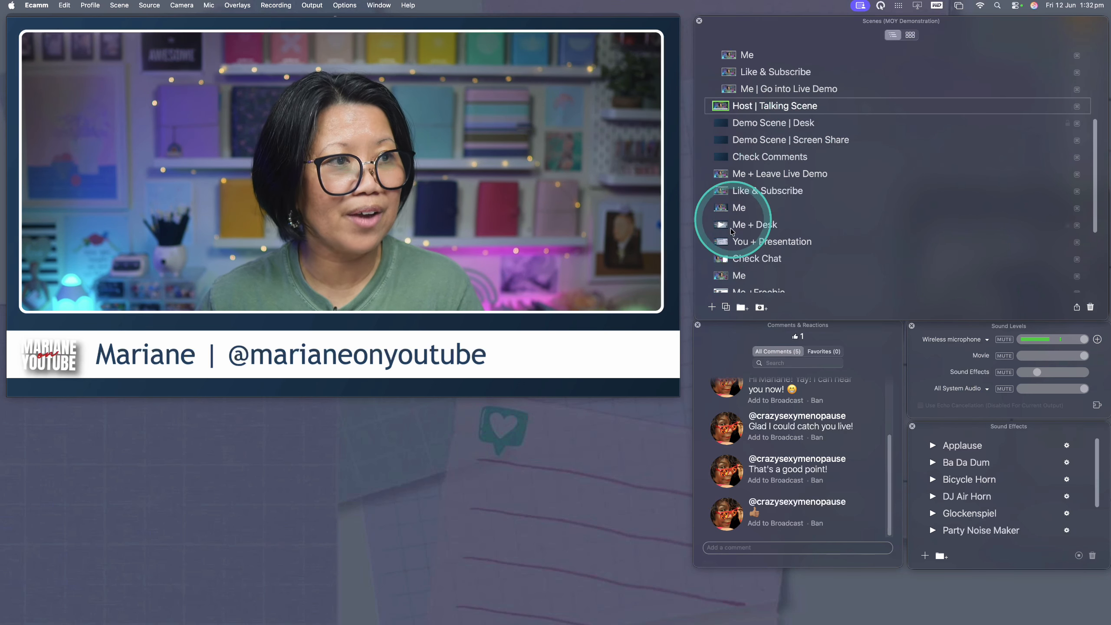
Step: Duplicate Host | Talking Scene and name the copy "Host | Talking Scene without text"
click(726, 307)
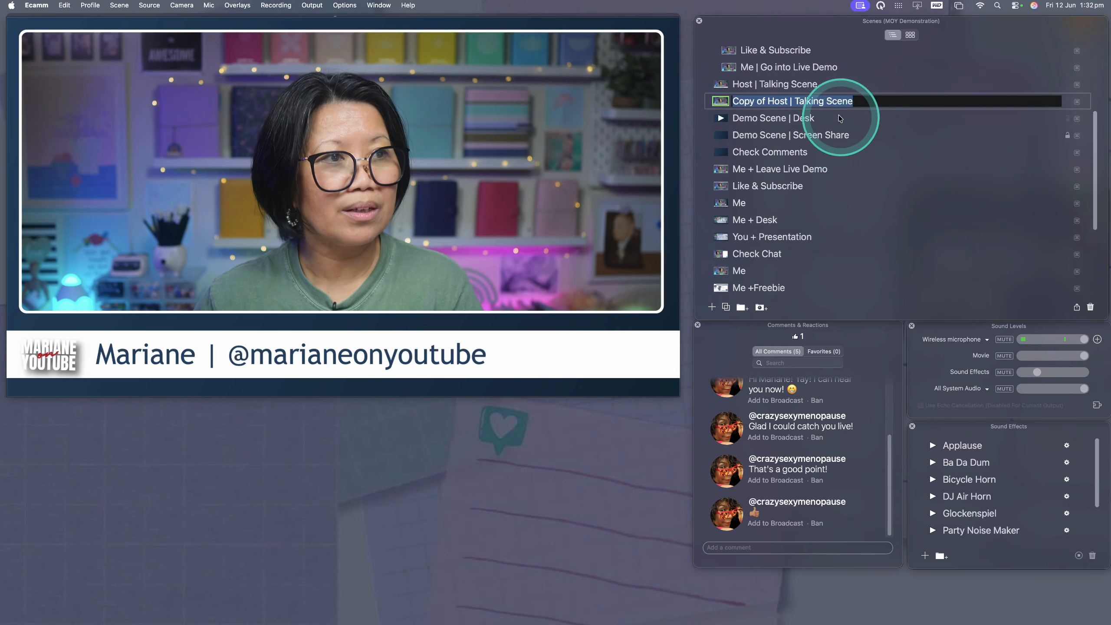
click(767, 96)
drag(770, 100, 763, 100)
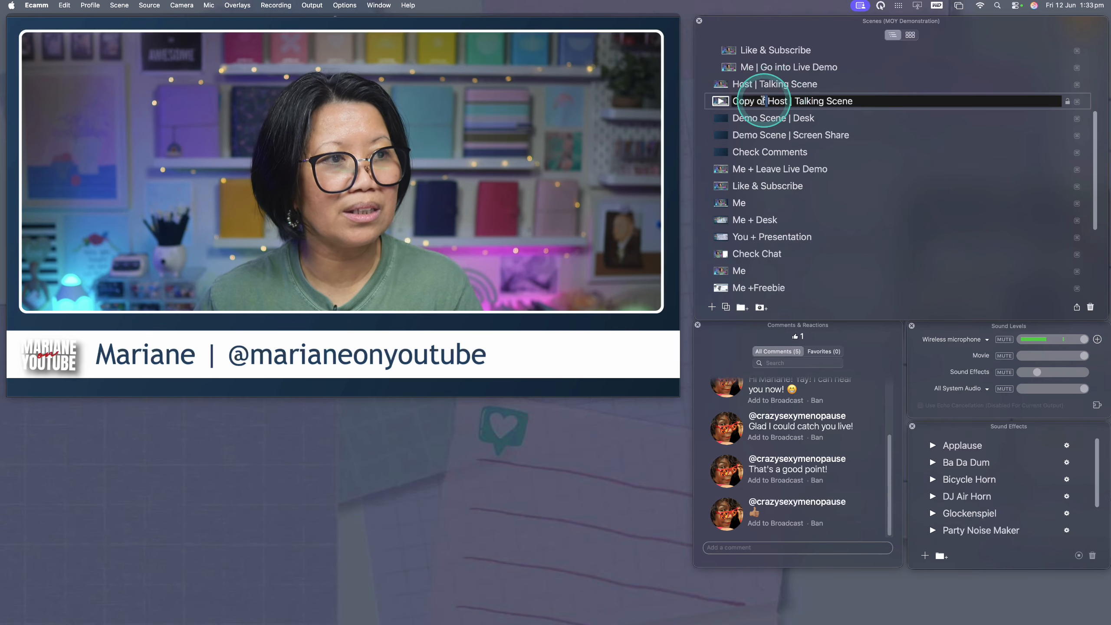
key(BackSpace)
click(839, 100)
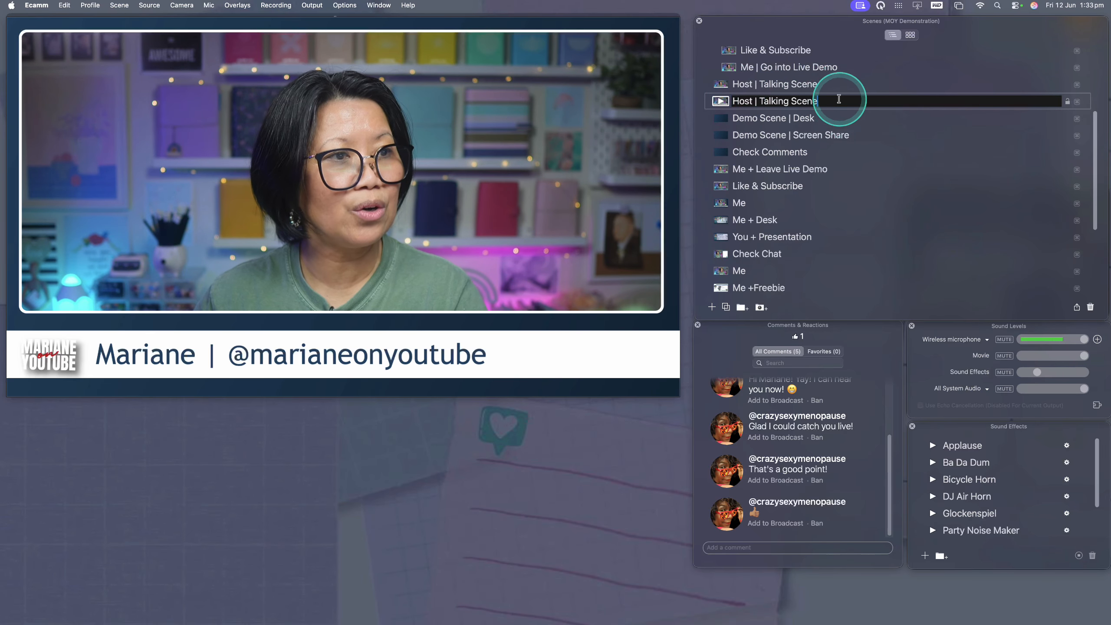
text(without te)
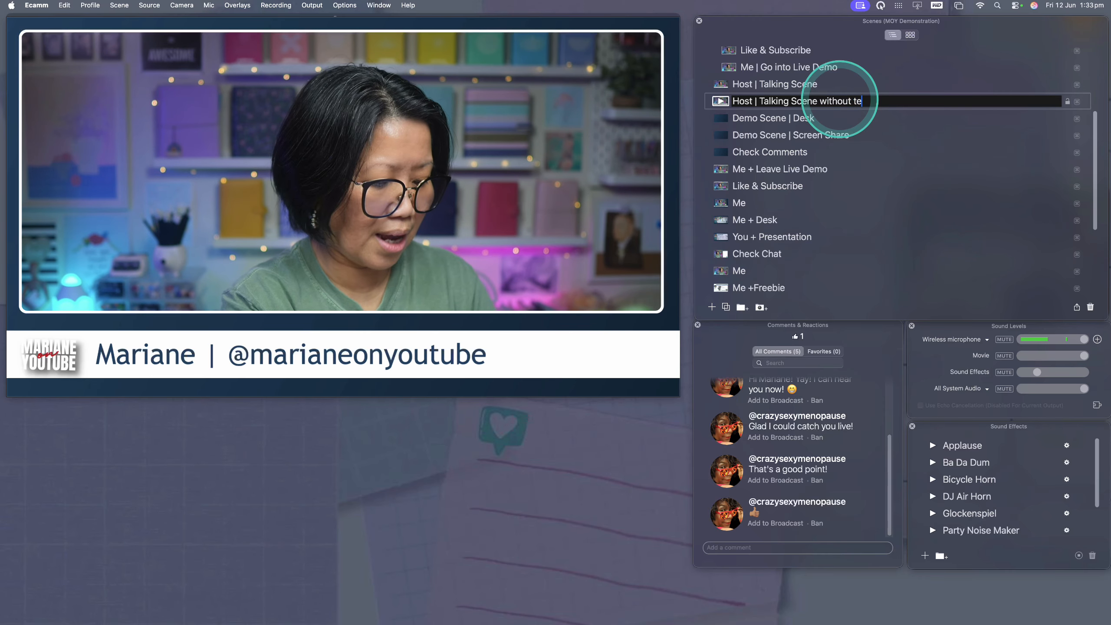
text(xt)
Step: Delete the name text, the logo and the white Rectangle overlays from the duplicated scene
drag(697, 316, 693, 177)
click(469, 354)
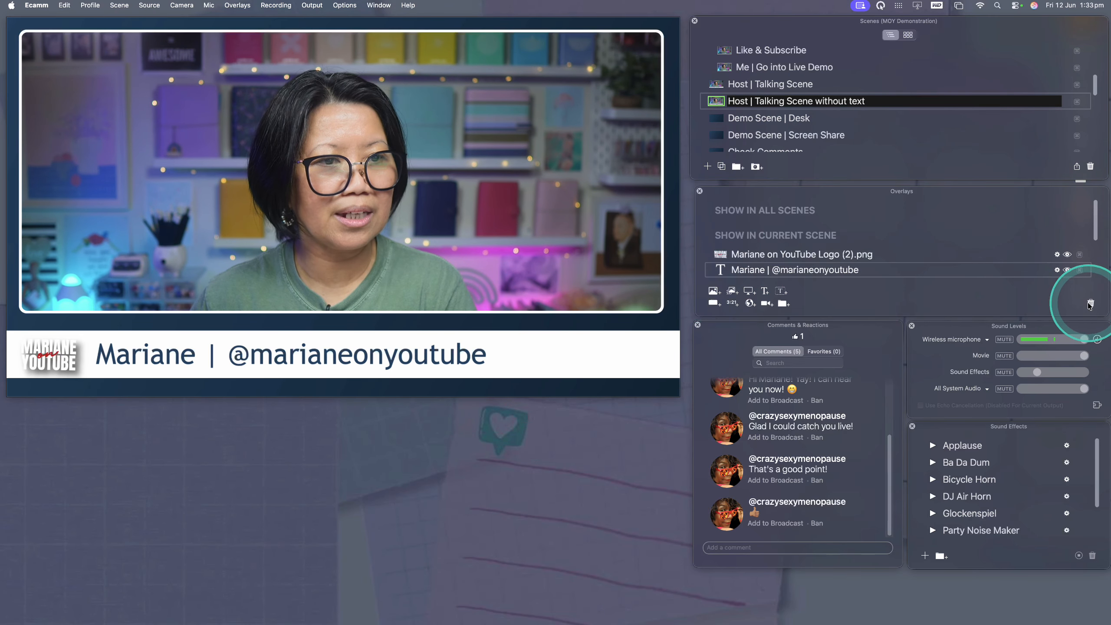
click(1090, 304)
click(881, 256)
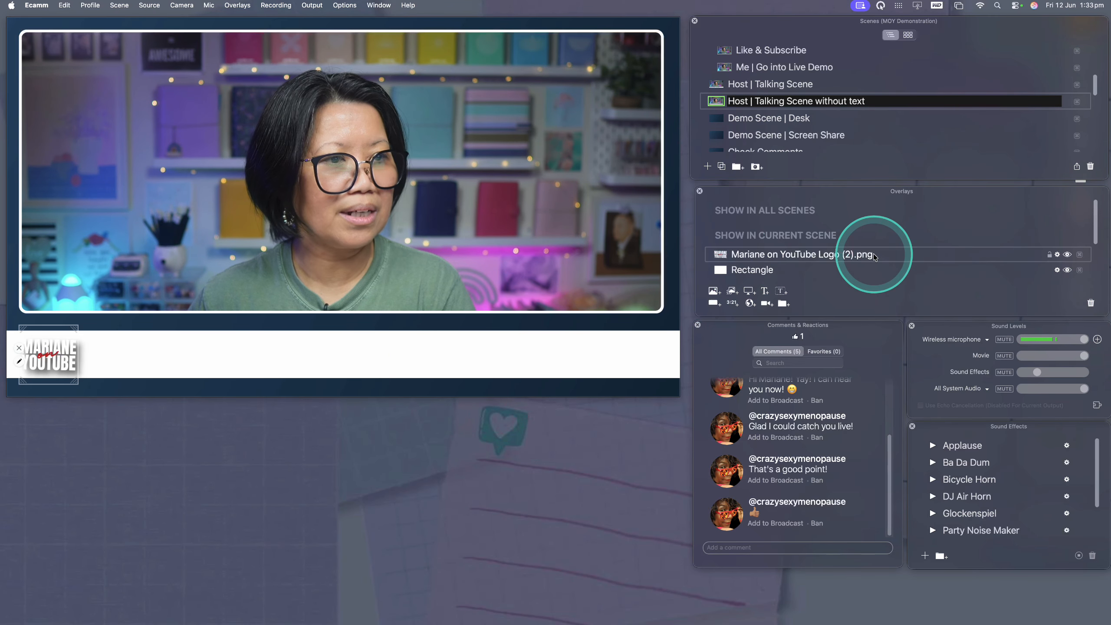
click(1090, 303)
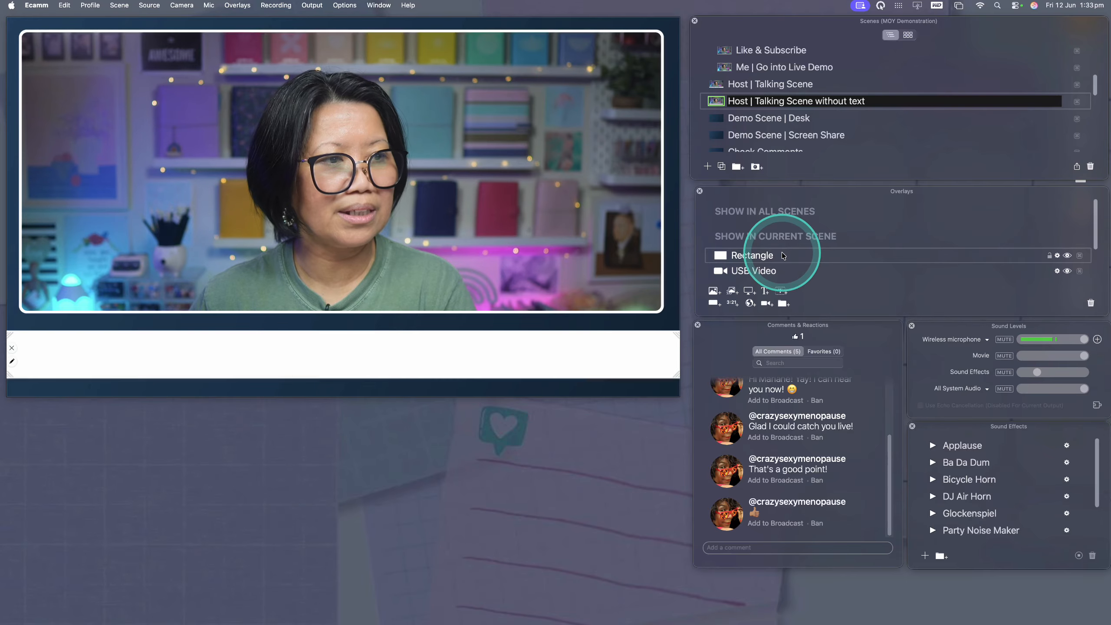
click(1090, 305)
Step: Extend the USB Video overlay downward until its lower margin matches the border around the rest of the frame
click(477, 313)
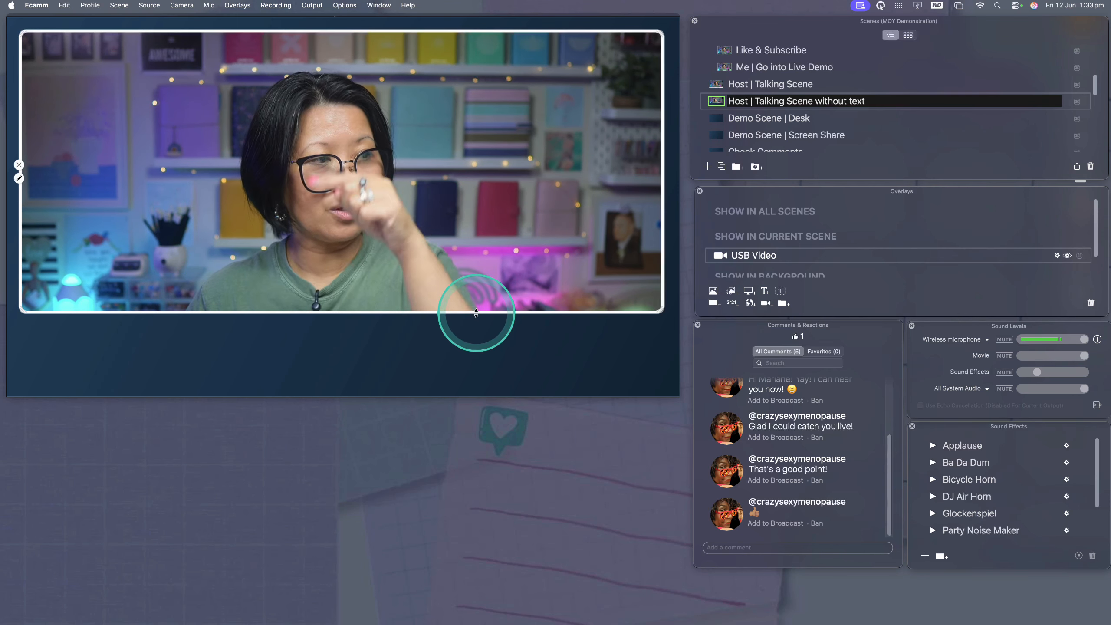
drag(476, 313, 481, 385)
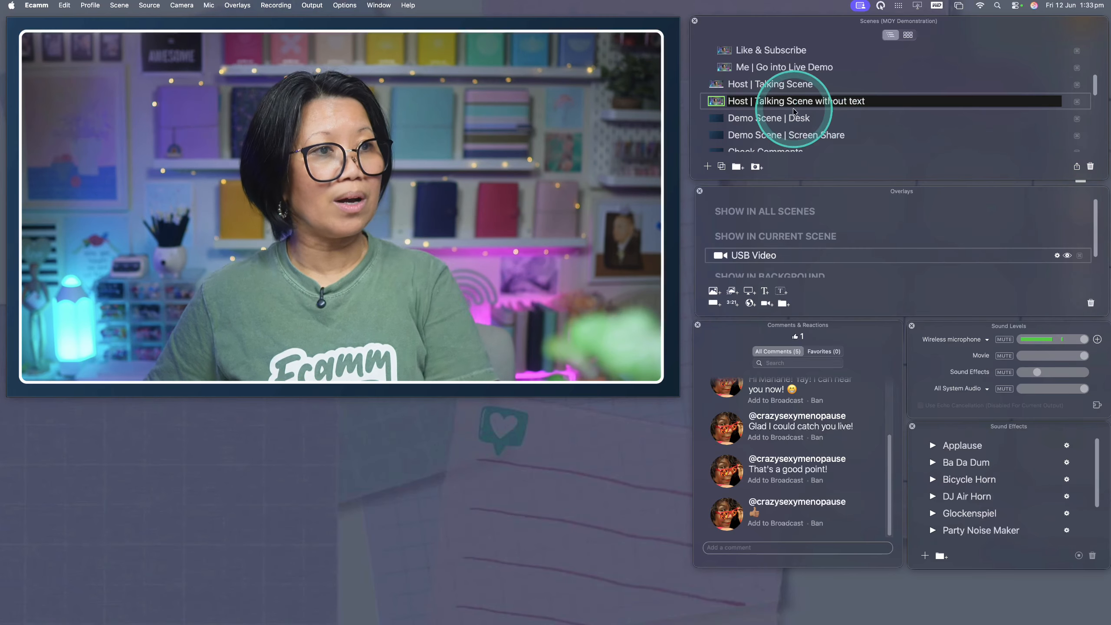
Step: Switch back and forth between Host | Talking Scene and Host | Talking Scene without text to preview the change
click(711, 84)
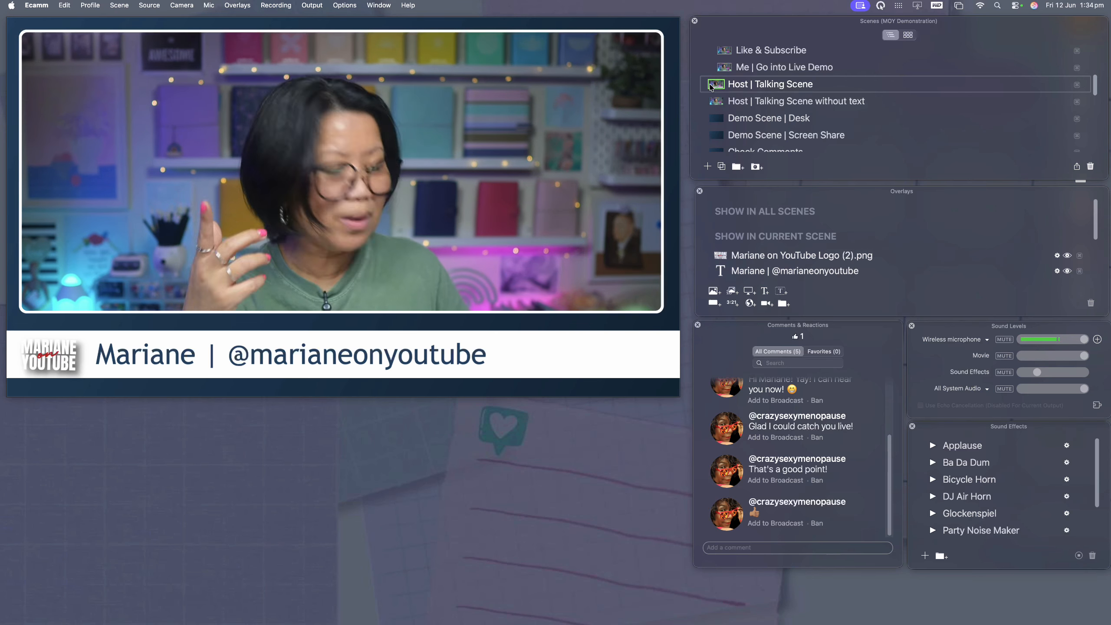
key(Down)
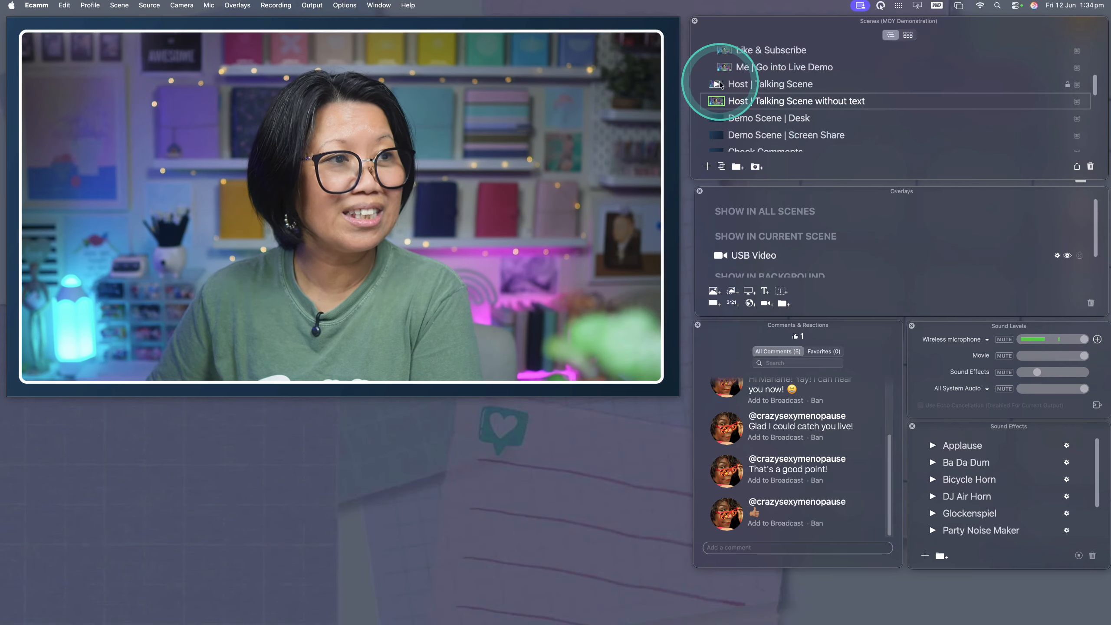
click(716, 86)
click(715, 101)
click(716, 87)
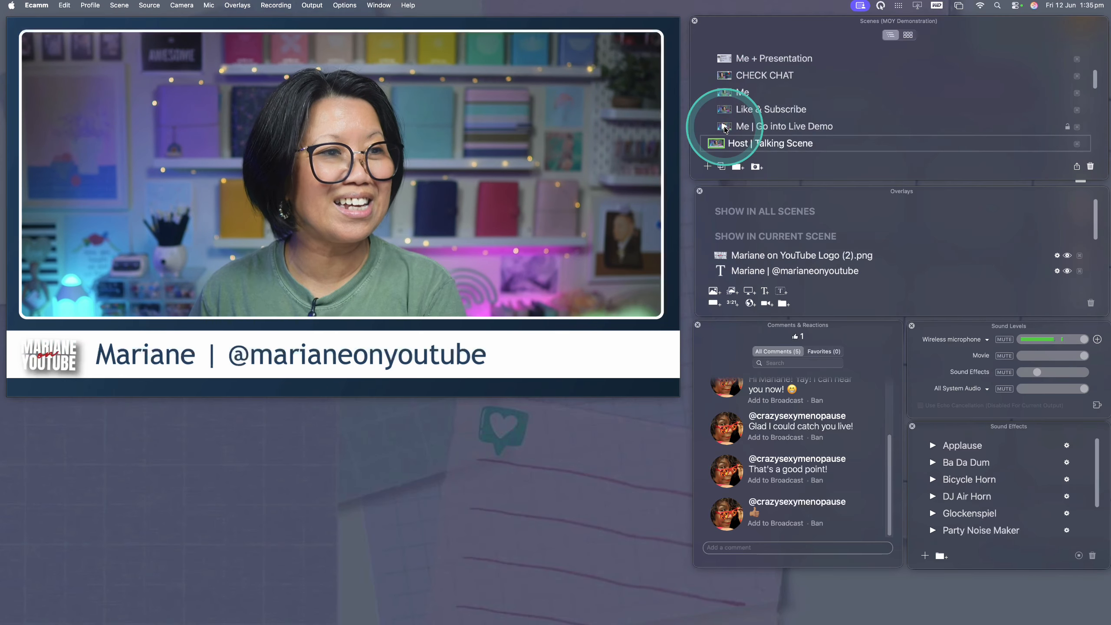